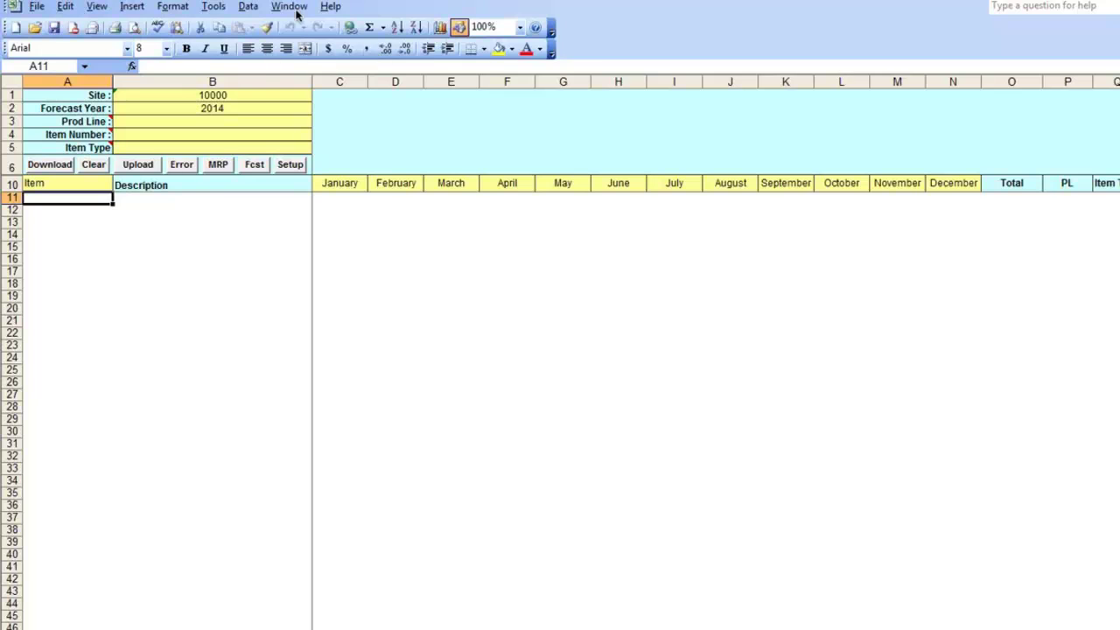
Bring up the weekly forecast loader workbook (Site 10000, year 2014) from the Window menu's workbook list
click(296, 9)
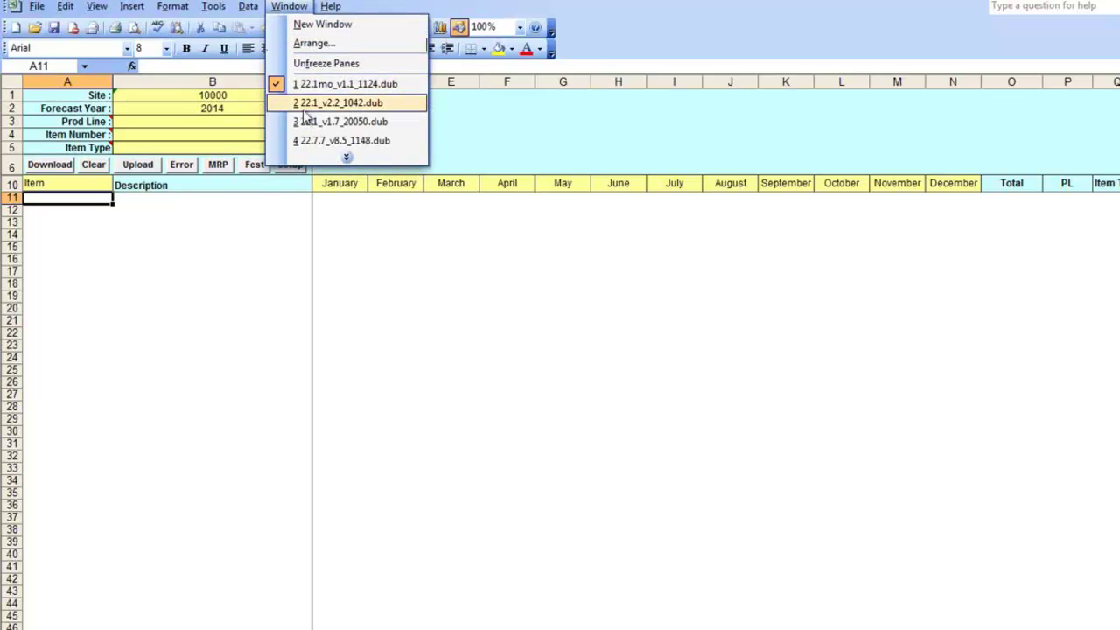
click(304, 119)
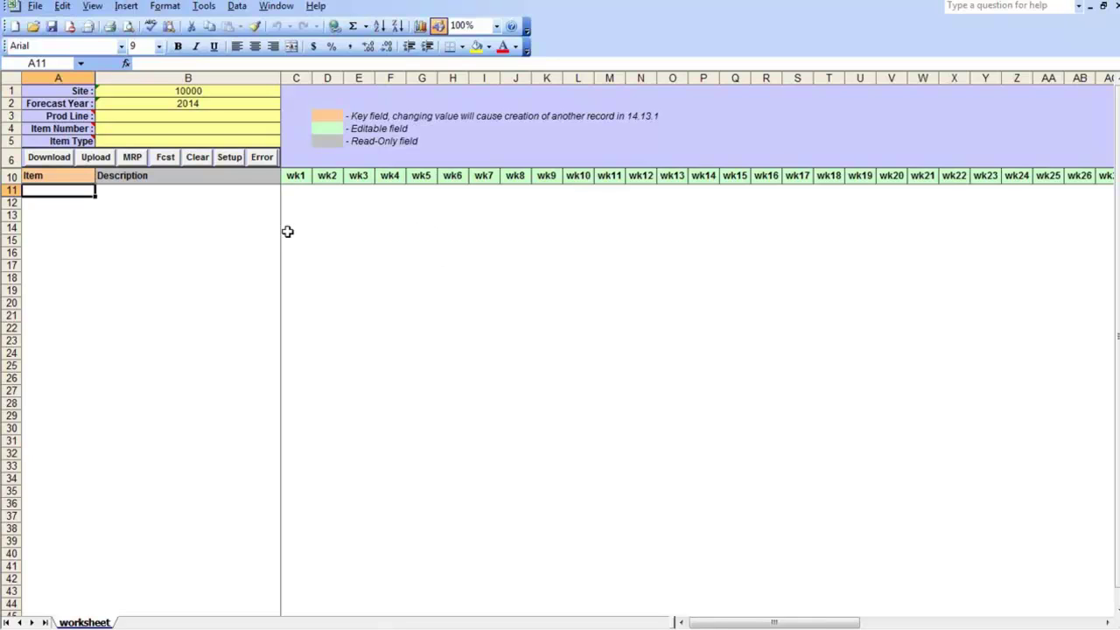
Select the 32Soft test database in Setup and confirm the selection message
click(233, 163)
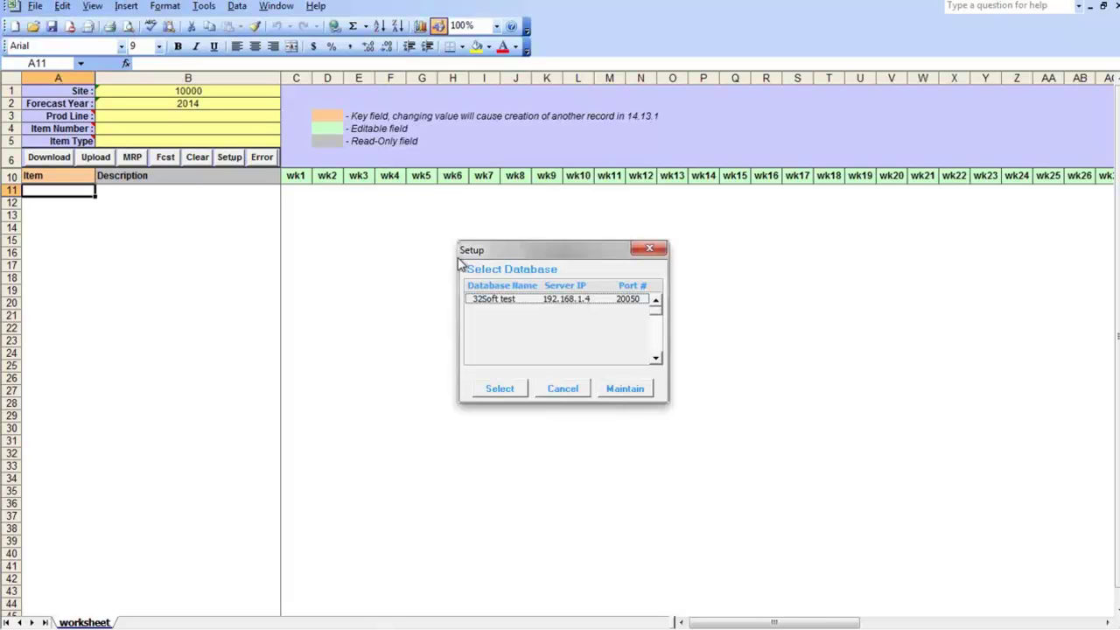
click(564, 299)
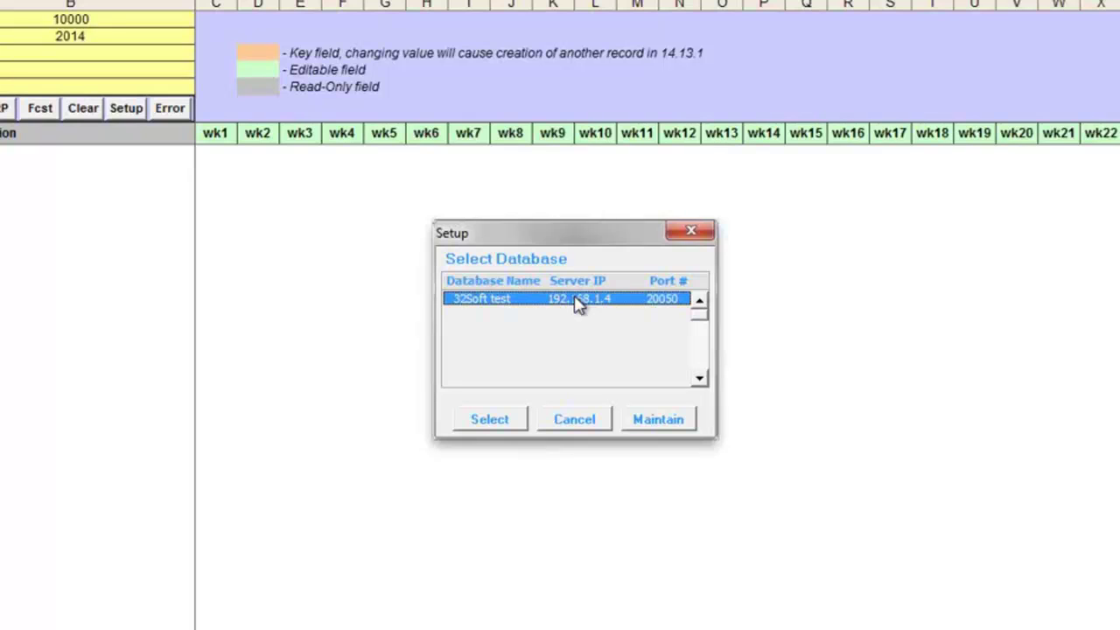
click(490, 419)
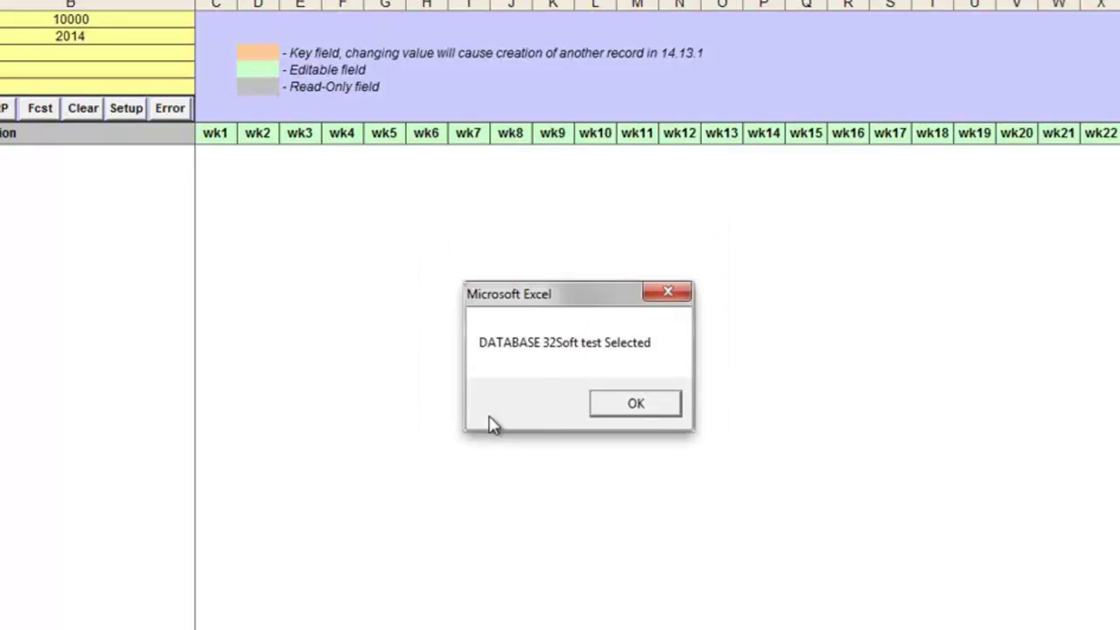
click(637, 402)
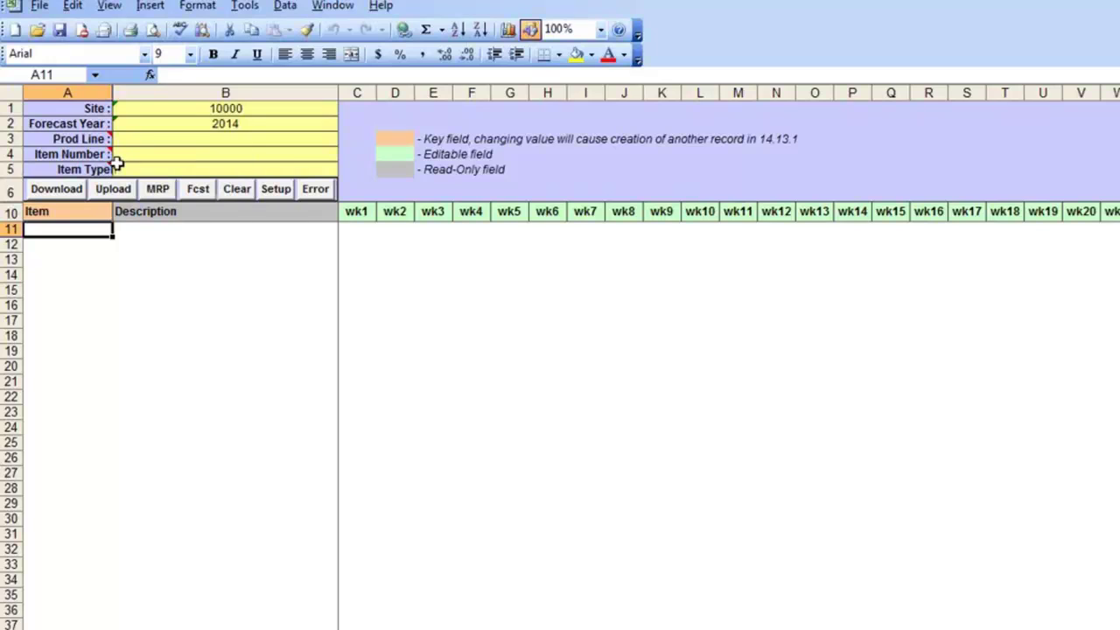
Download the site 10000 2014 forecasts, logging in to QAD with the user ID and password
click(68, 191)
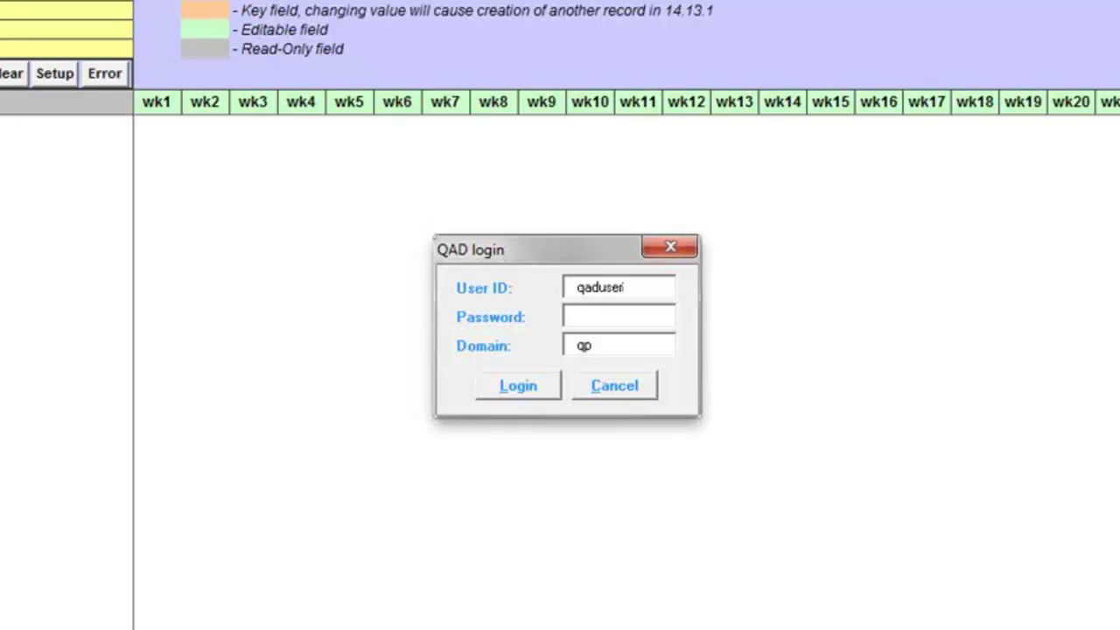
double_click(632, 290)
text(qs)
click(570, 317)
text(**)
click(551, 383)
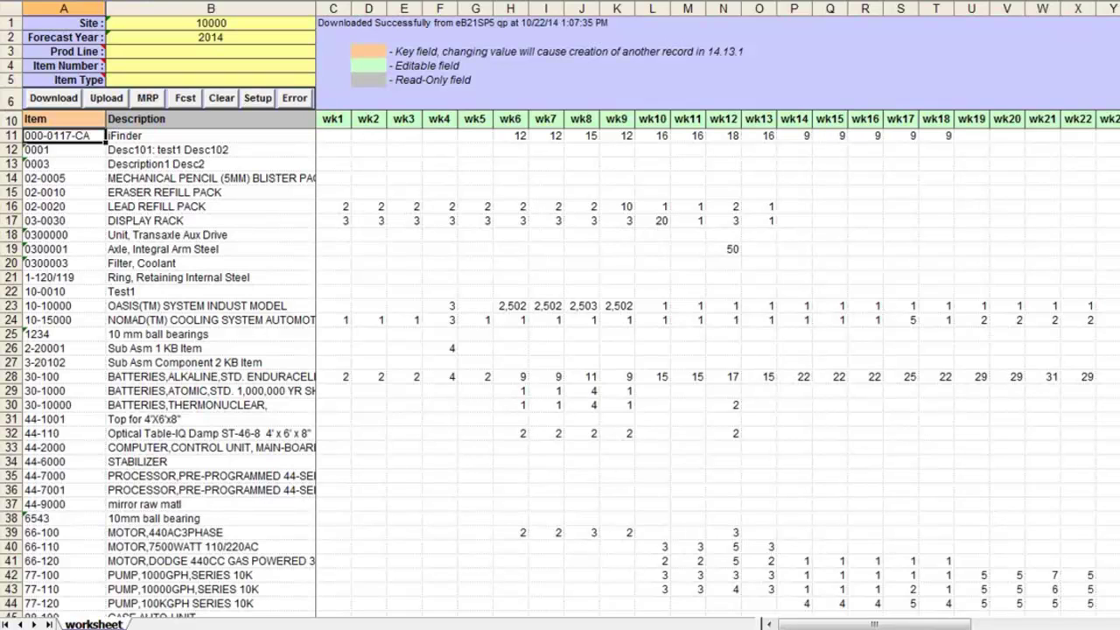
Set the wk44 forecasts to 100 for item 0001 and 200 for item 02-0010
click(901, 137)
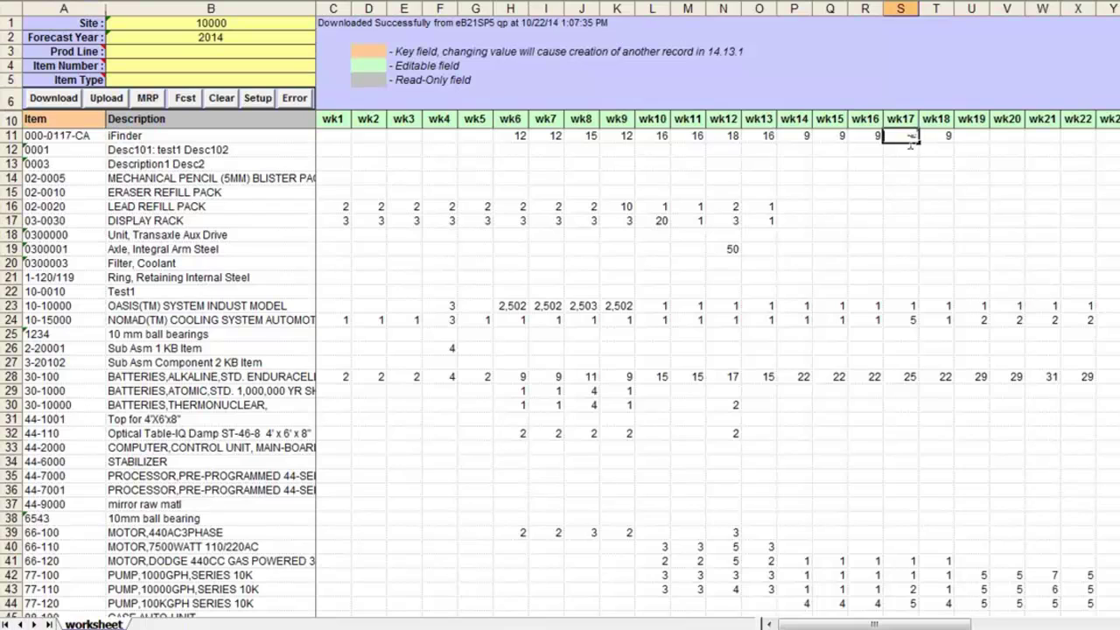
click(900, 193)
key(Escape)
key(Right)
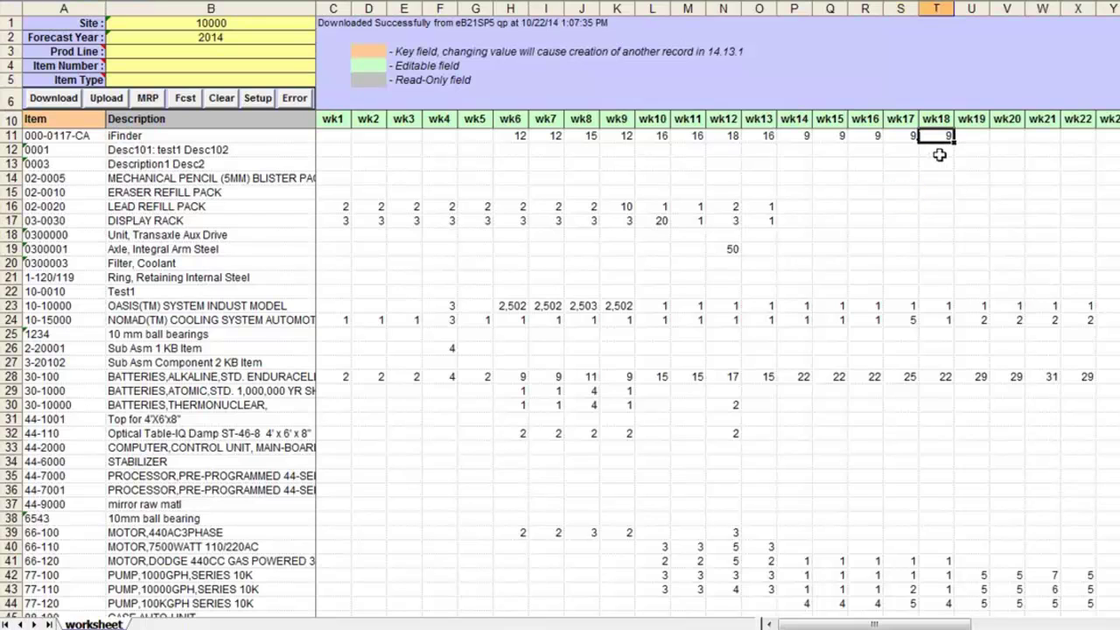
key(Right)
key(Right)
key(Right)
key(Right)
key(Right)
key(Right)
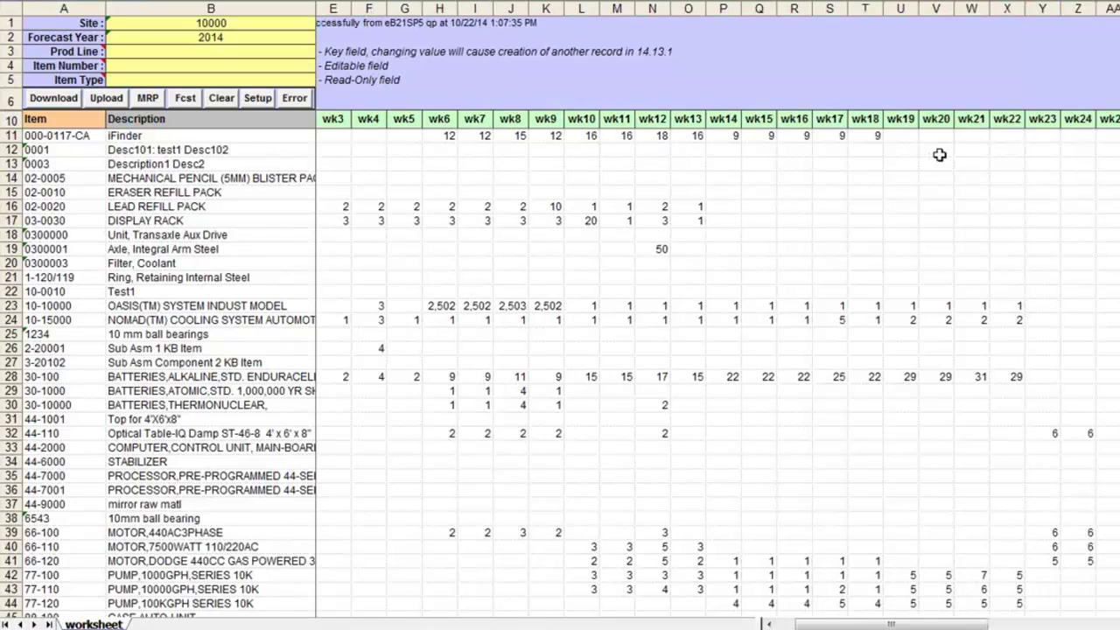
key(Right)
key(Right)
key(Right)
key(Right)
key(Right)
key(Right)
key(Right)
key(Right)
key(Right)
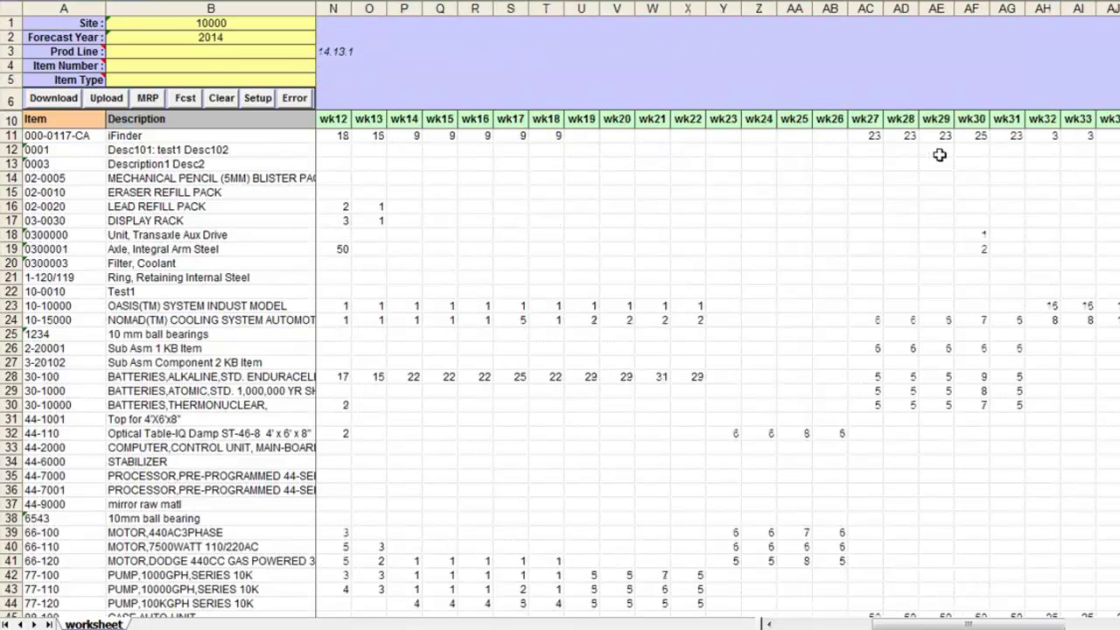
key(Right)
key(Right)
key(Right)
key(Right)
key(Right)
key(Right)
key(Right)
key(Right)
key(Right)
key(Right)
key(Right)
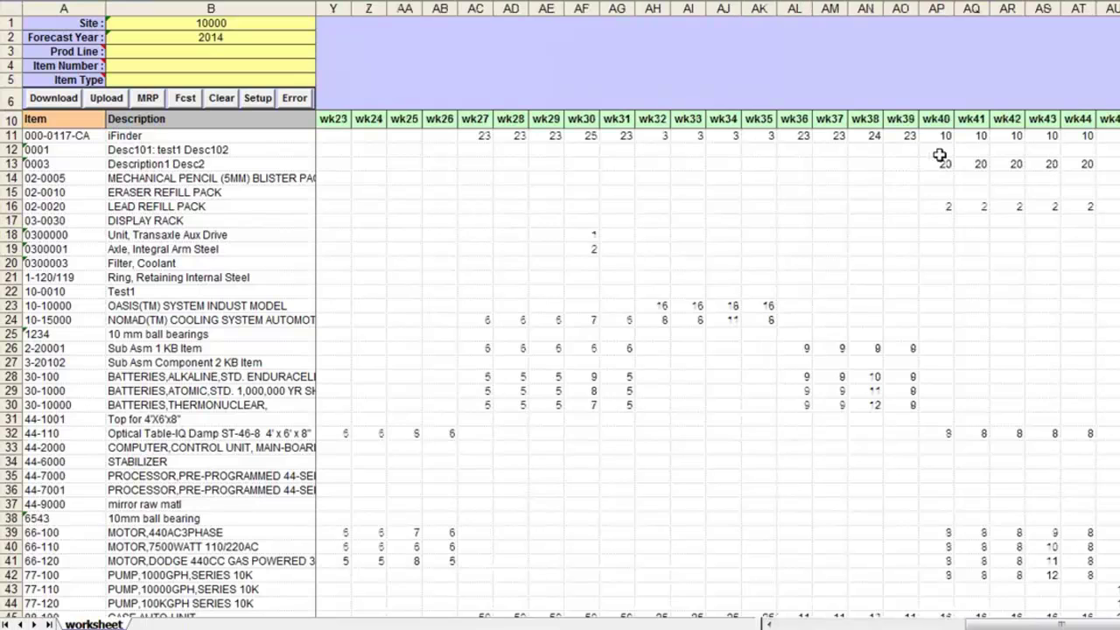
key(Right)
key(Right)
key(Right)
key(Right)
key(Right)
key(Right)
key(Right)
key(Right)
key(Left)
key(Left)
key(Left)
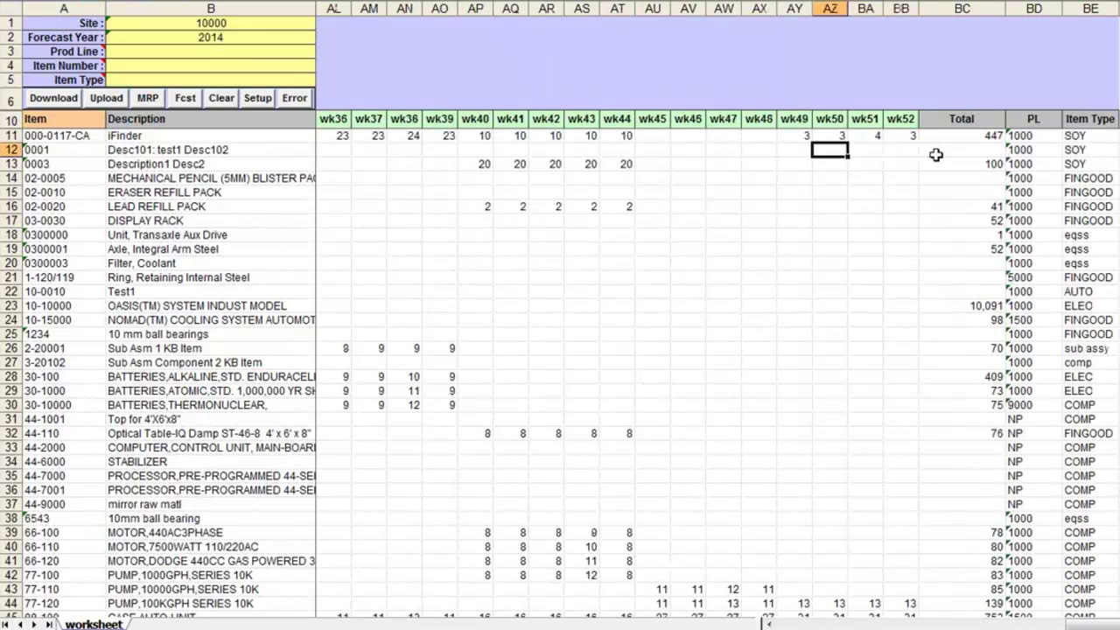
key(Left)
key(Left)
key(Left)
key(Left)
key(Left)
key(Left)
key(Left)
key(Left)
key(Left)
key(Left)
key(Left)
key(Left)
key(Left)
key(Left)
key(Left)
key(Left)
key(Left)
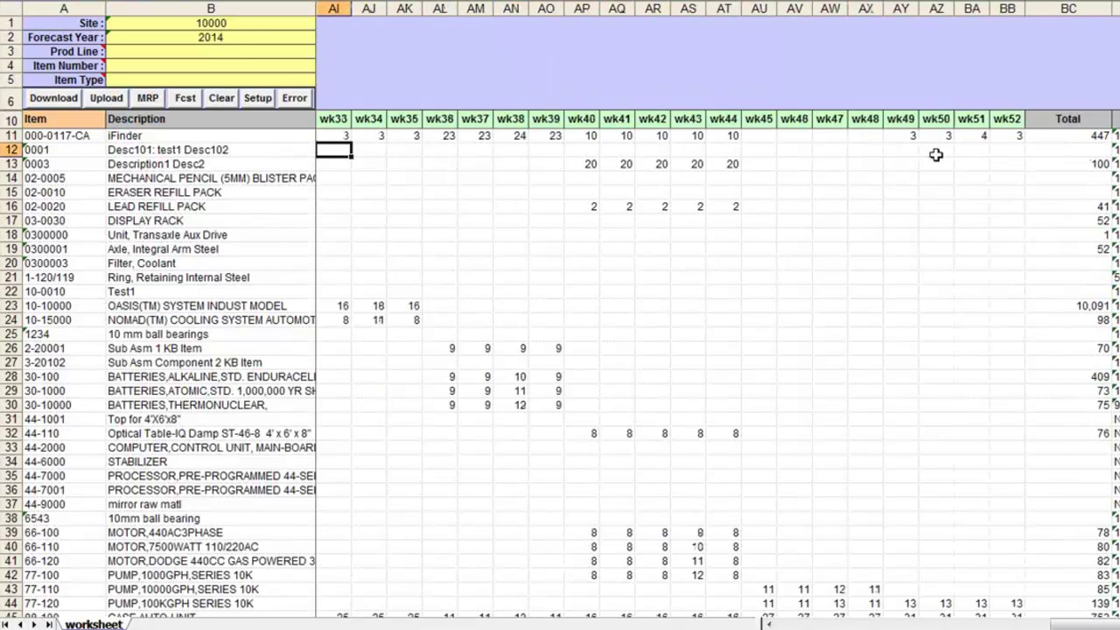
key(Left)
key(Left)
key(Left)
key(Left)
click(875, 151)
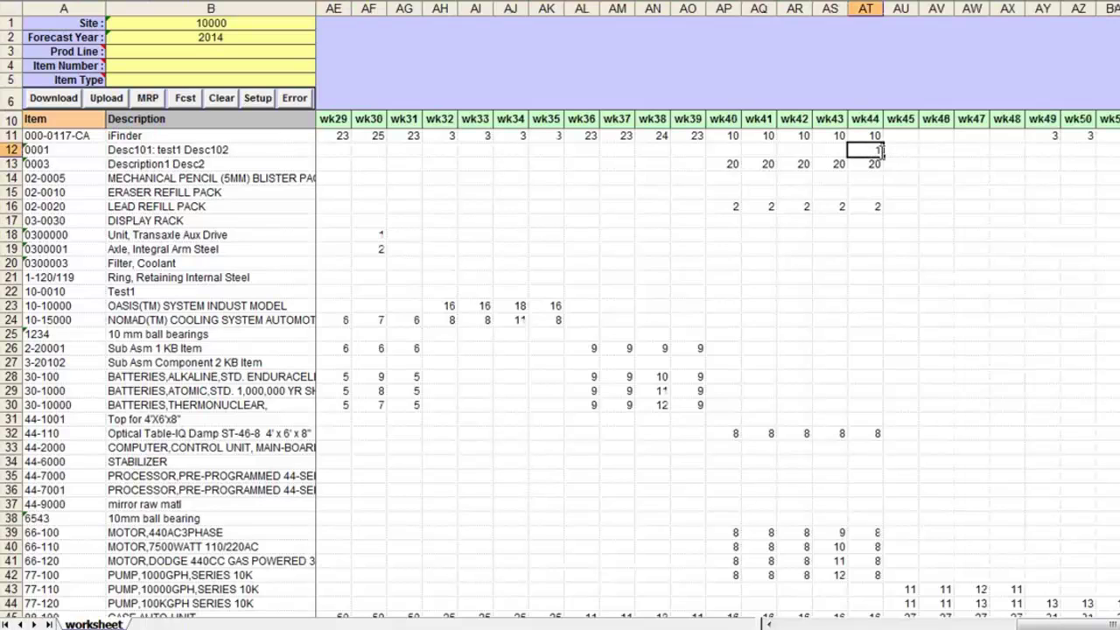
text(100)
click(866, 191)
text(200)
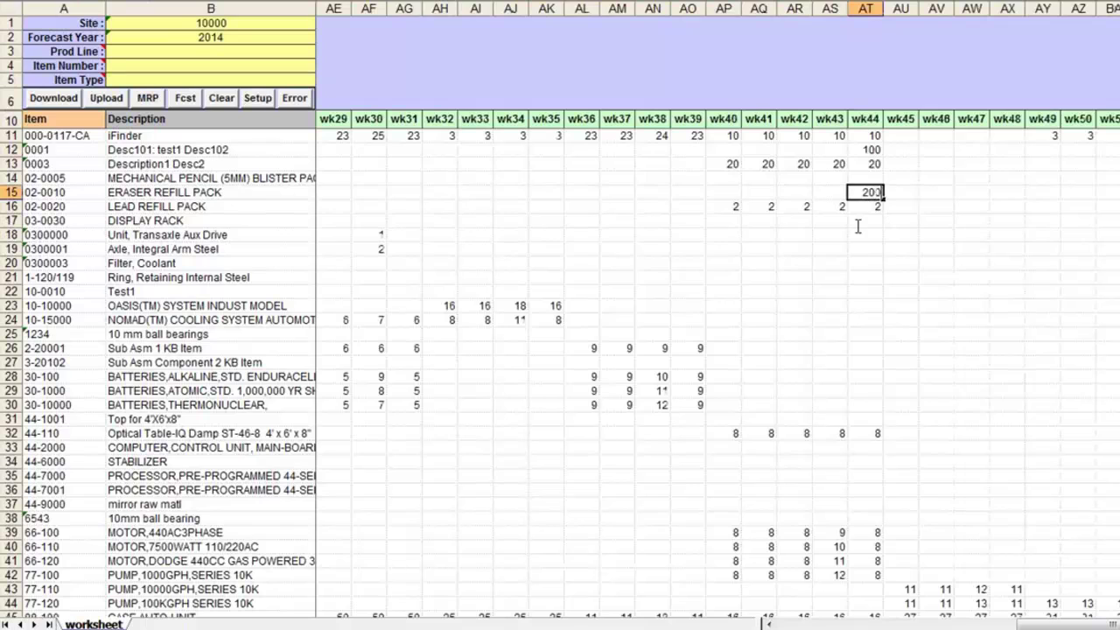
Clear item 02-0020's wk40–wk44 forecast quantities
mouse_move(730, 208)
mouse_down()
mouse_move(864, 217)
mouse_move(726, 207)
mouse_up()
click(899, 260)
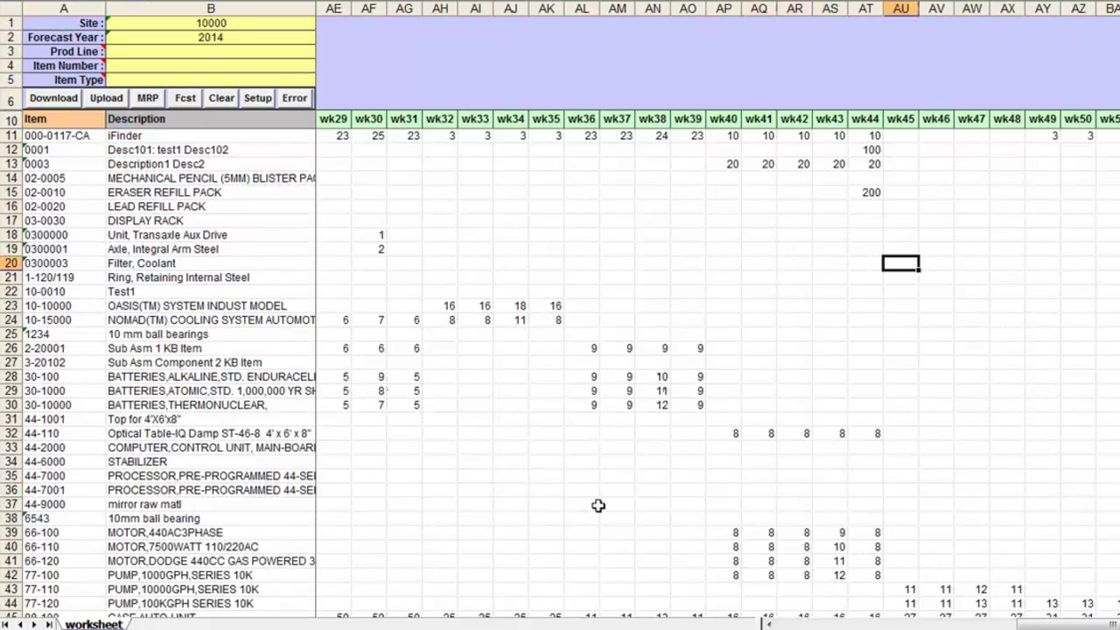
scroll(566, 544, down, 1)
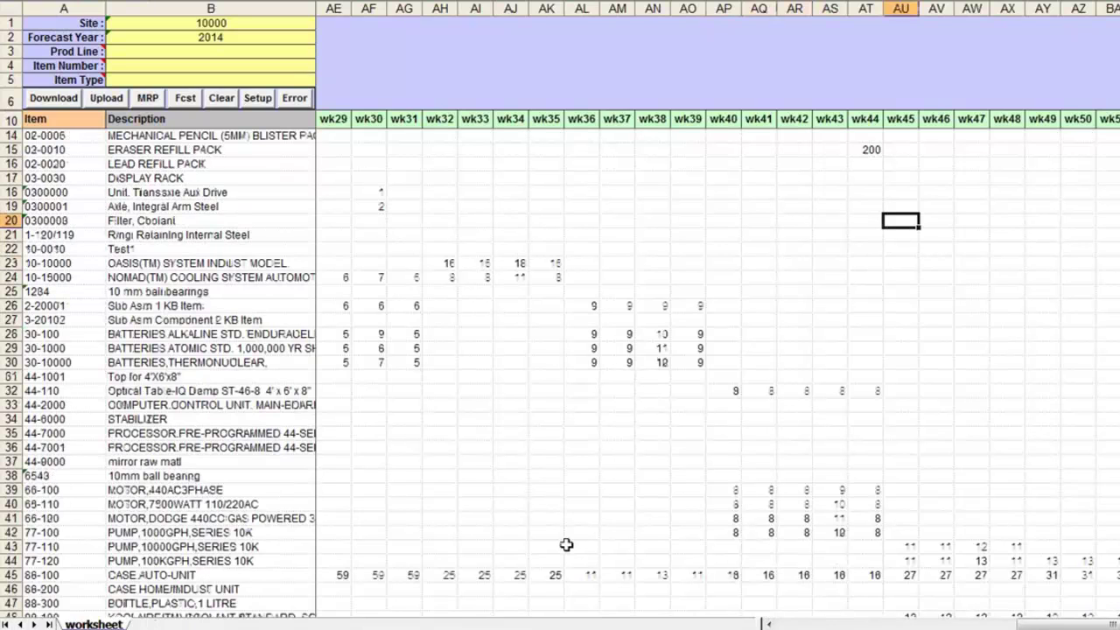
scroll(566, 544, up, 3)
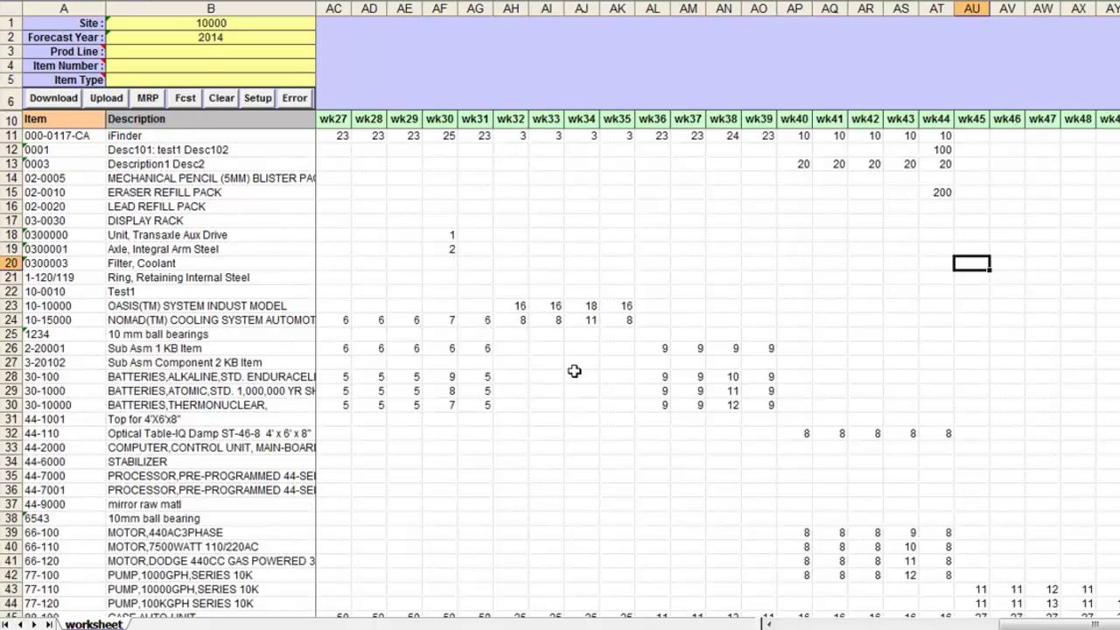
Upload the edited weekly forecasts and close the LOADED SUCCESSFULLY status report
click(102, 97)
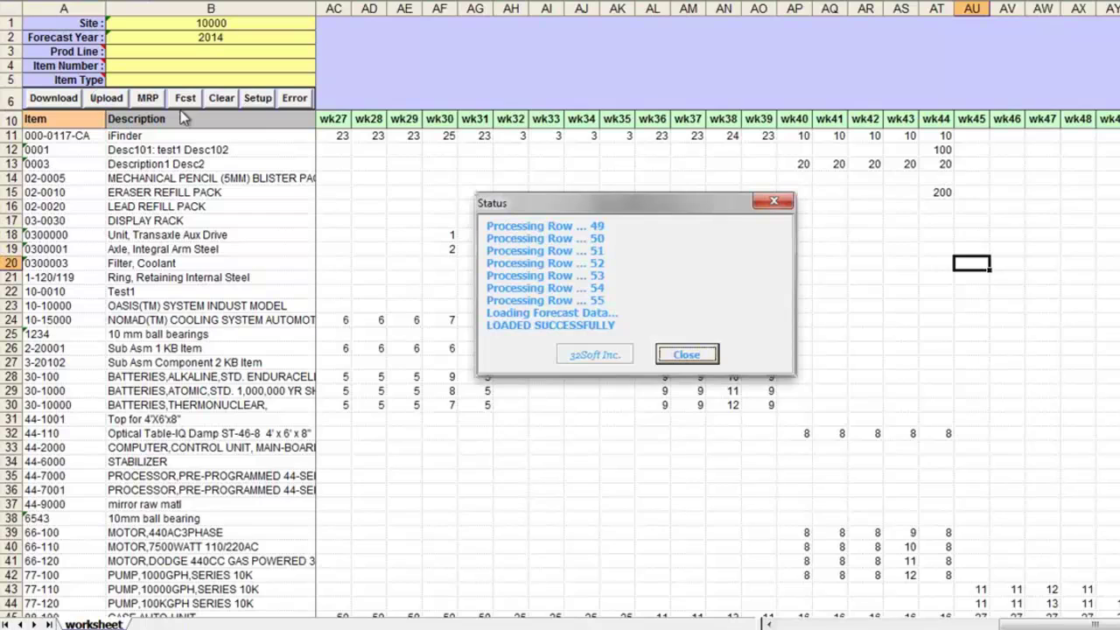
click(686, 354)
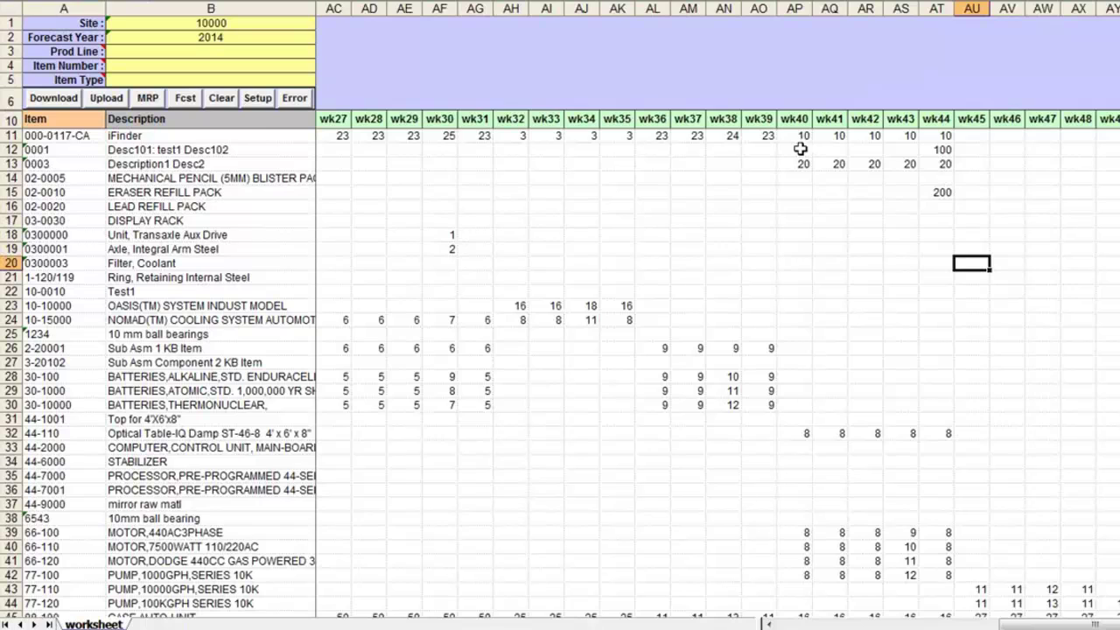
Re-enter 100 for item 0001's wk44 and confirm the MRP inquiry shows a 10/27/14 forecast of 100
click(941, 149)
text(100)
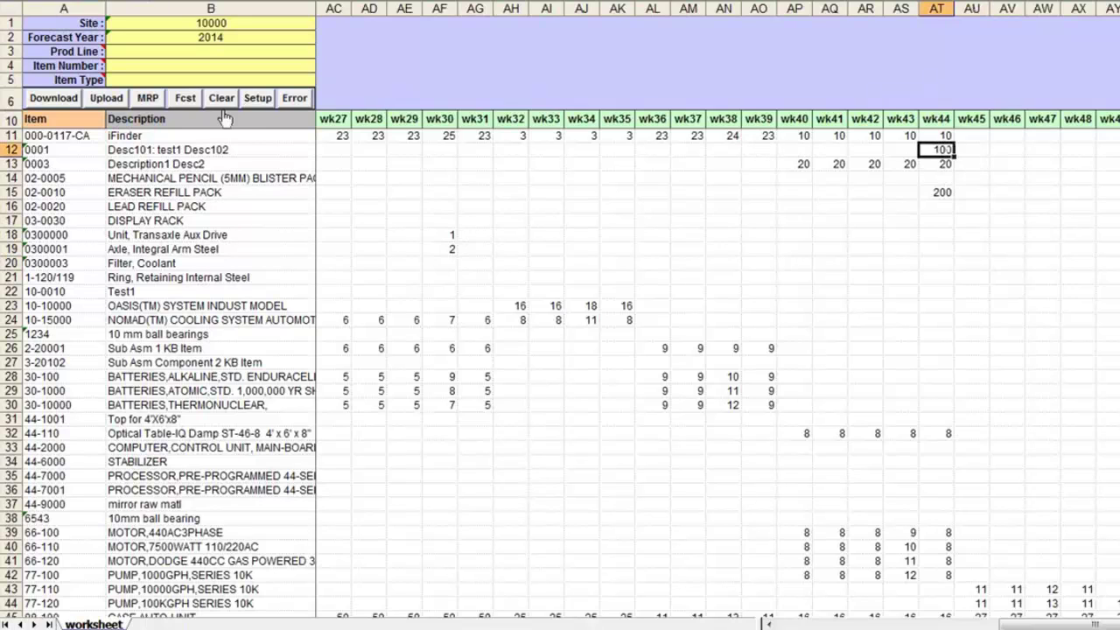
click(147, 98)
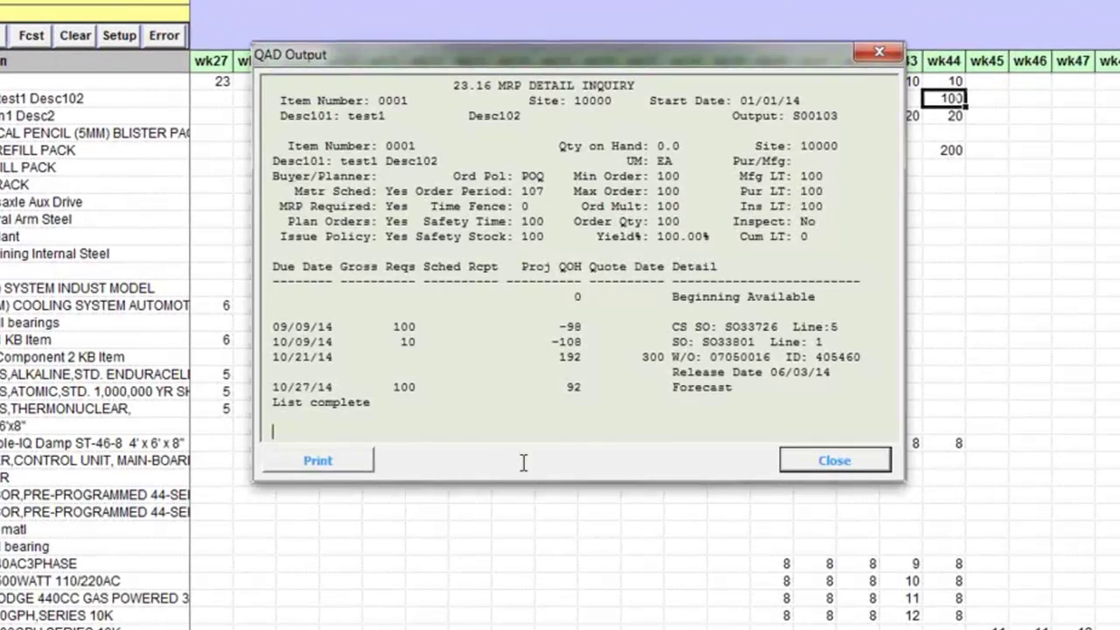
double_click(705, 390)
drag(731, 390, 386, 389)
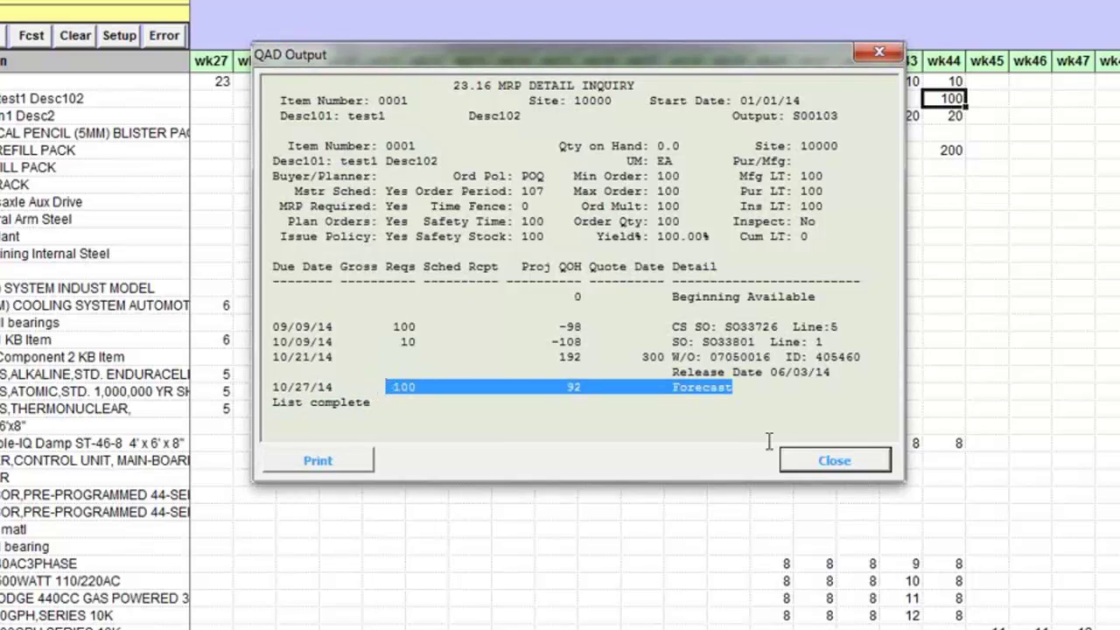
click(813, 464)
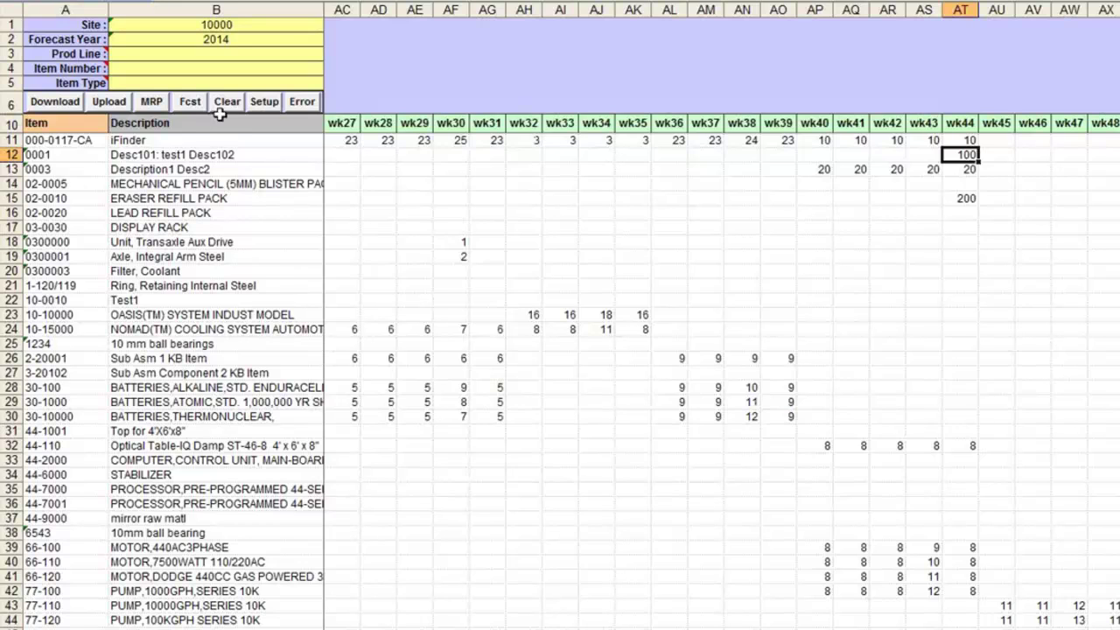
Verify QAD's forecast inquiry lists 100 in week 44, then close the output
click(191, 100)
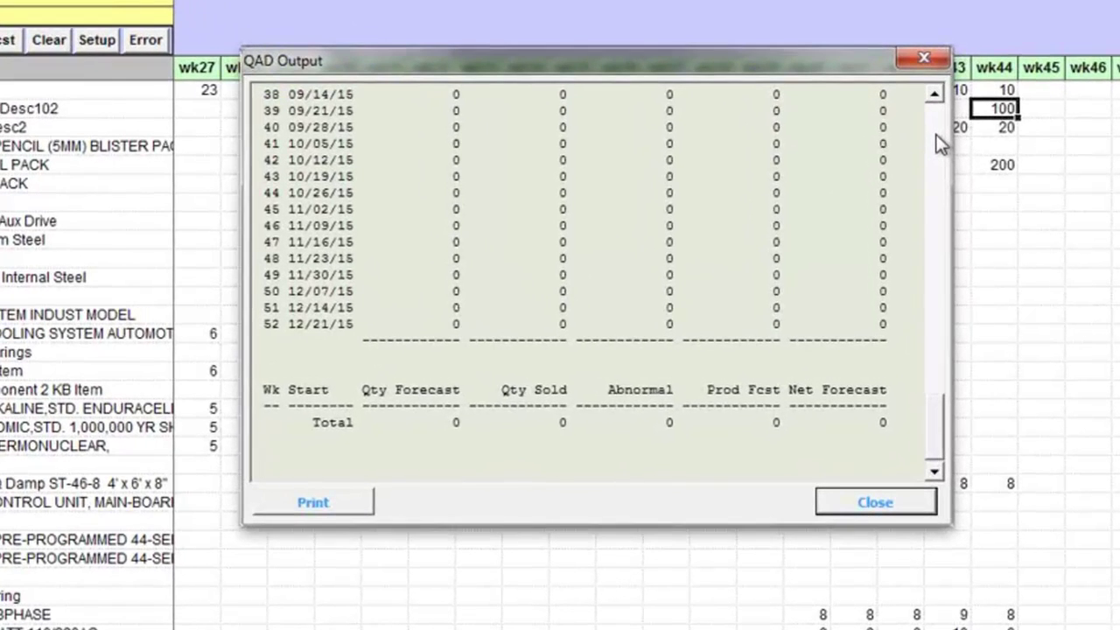
click(934, 136)
click(936, 134)
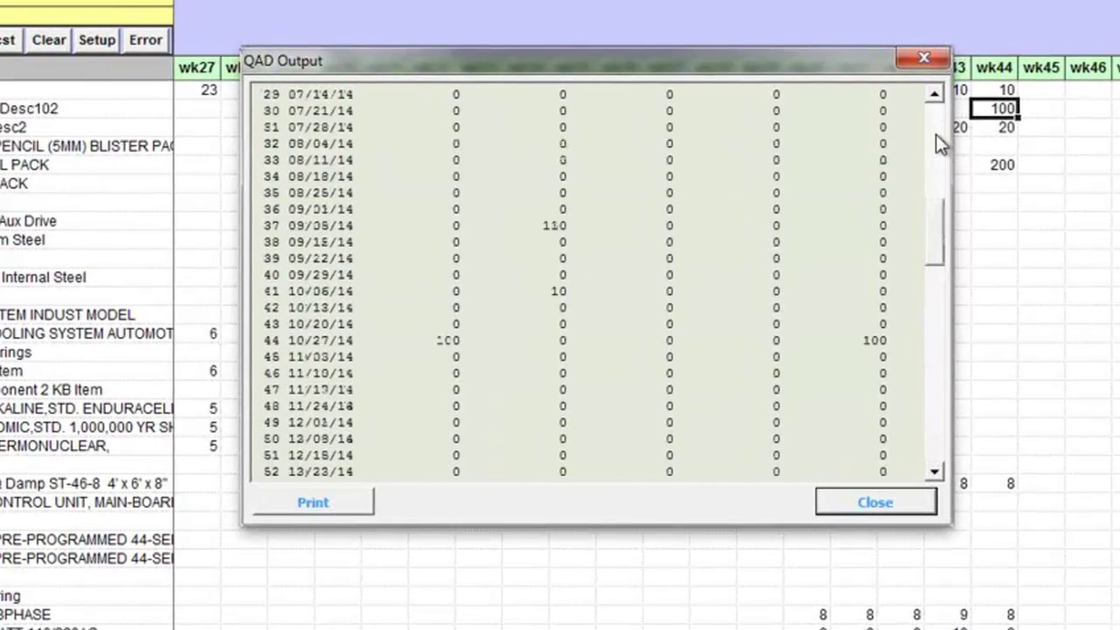
drag(336, 340, 560, 339)
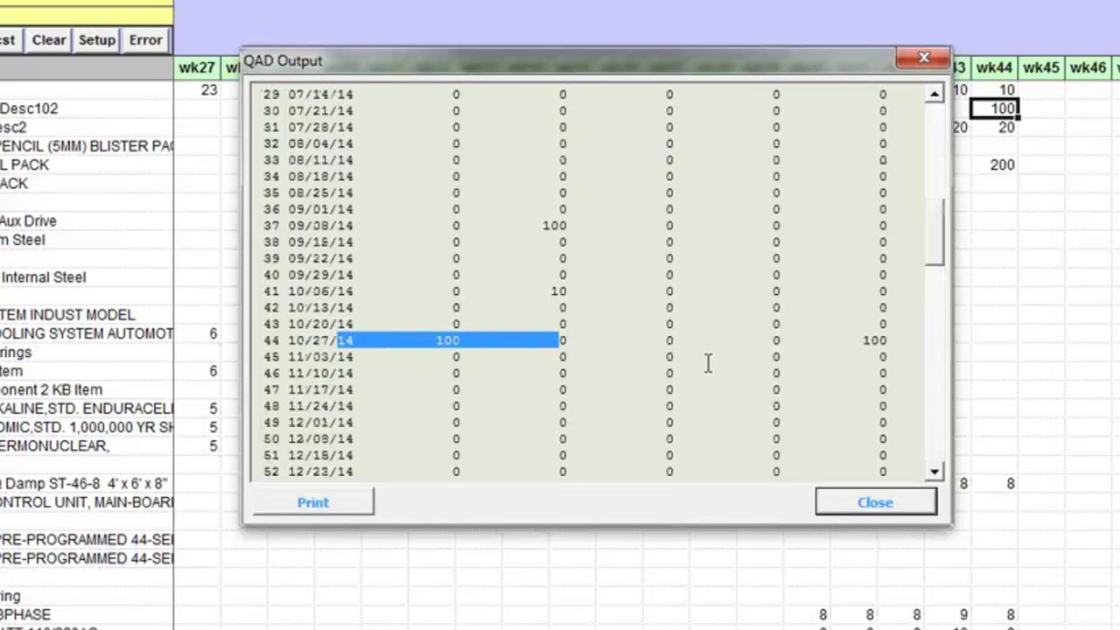
drag(948, 216, 938, 102)
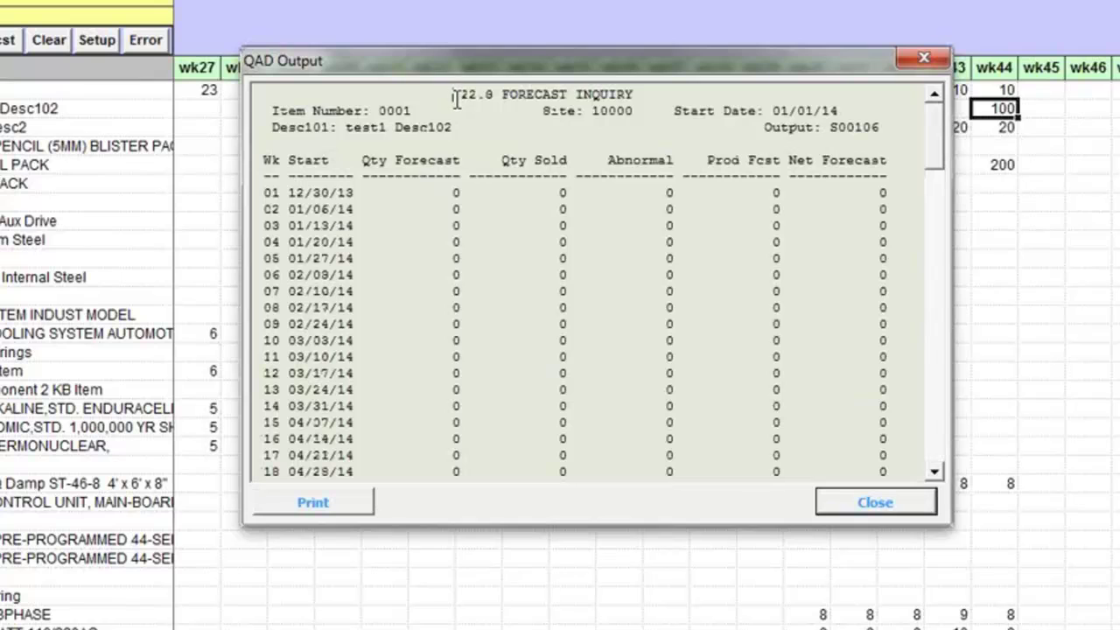
drag(455, 92, 634, 113)
click(642, 211)
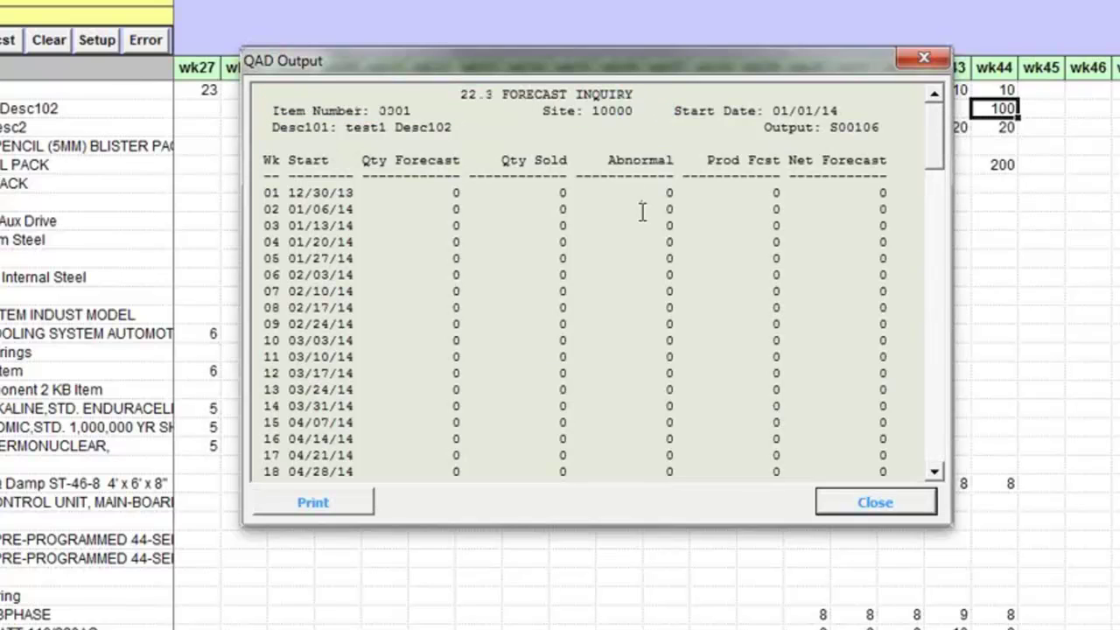
click(910, 500)
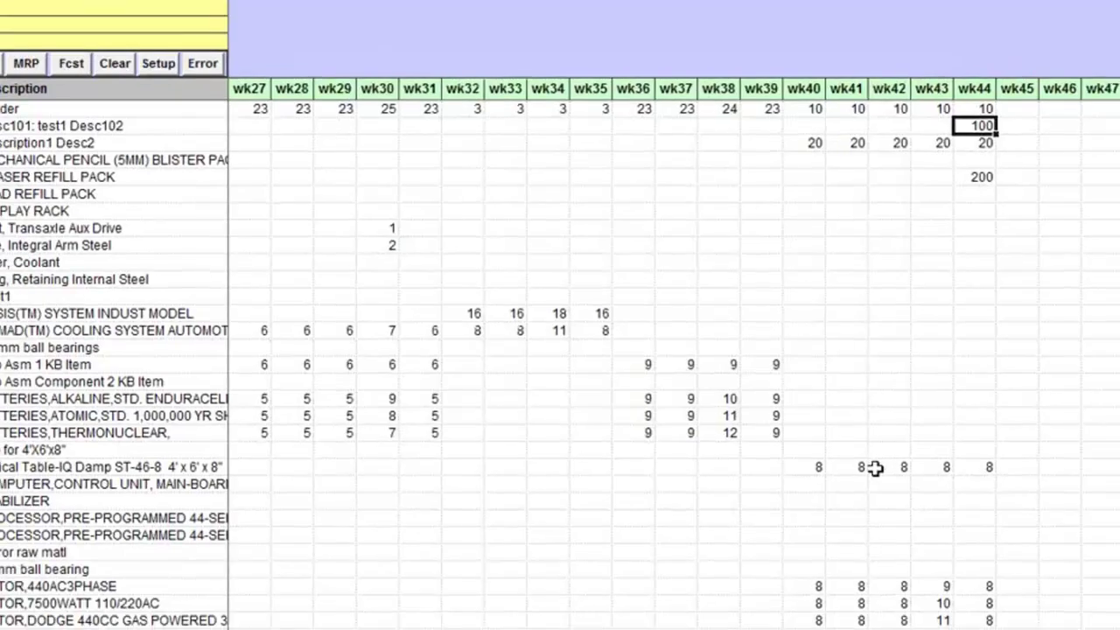
click(723, 450)
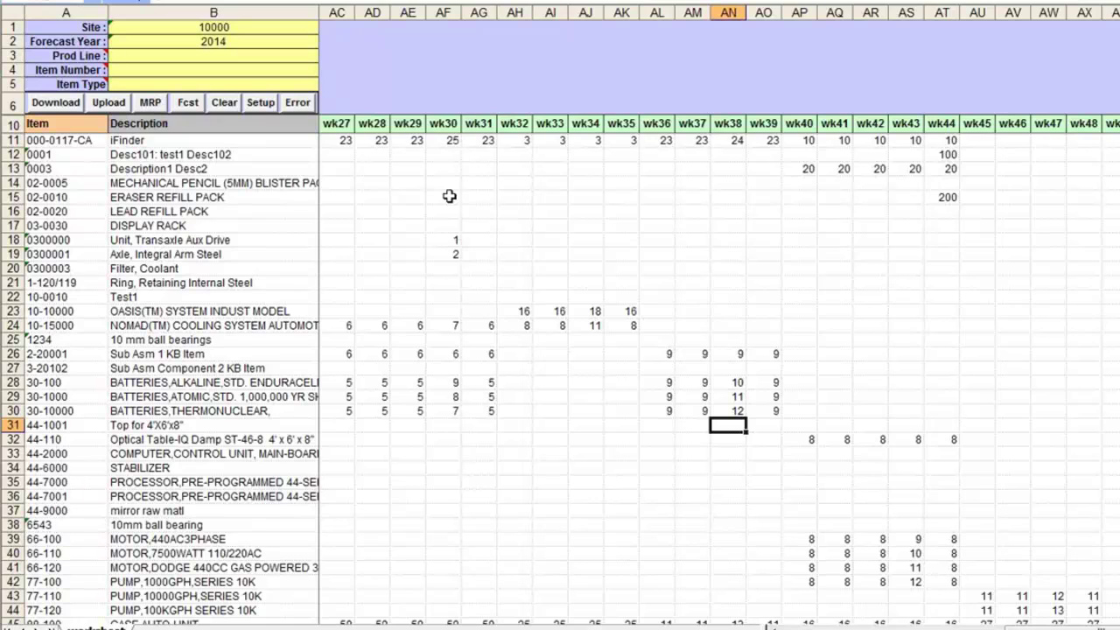
Open 22.1_v2.2_1042.dub from recent files and connect it to the Test database
click(302, 1)
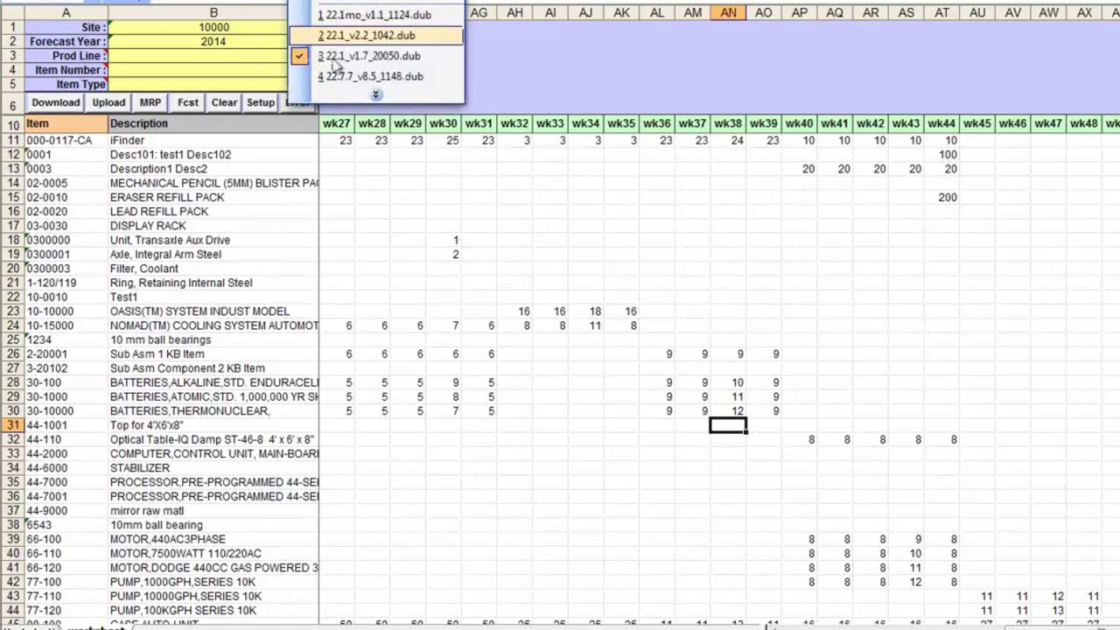
click(348, 35)
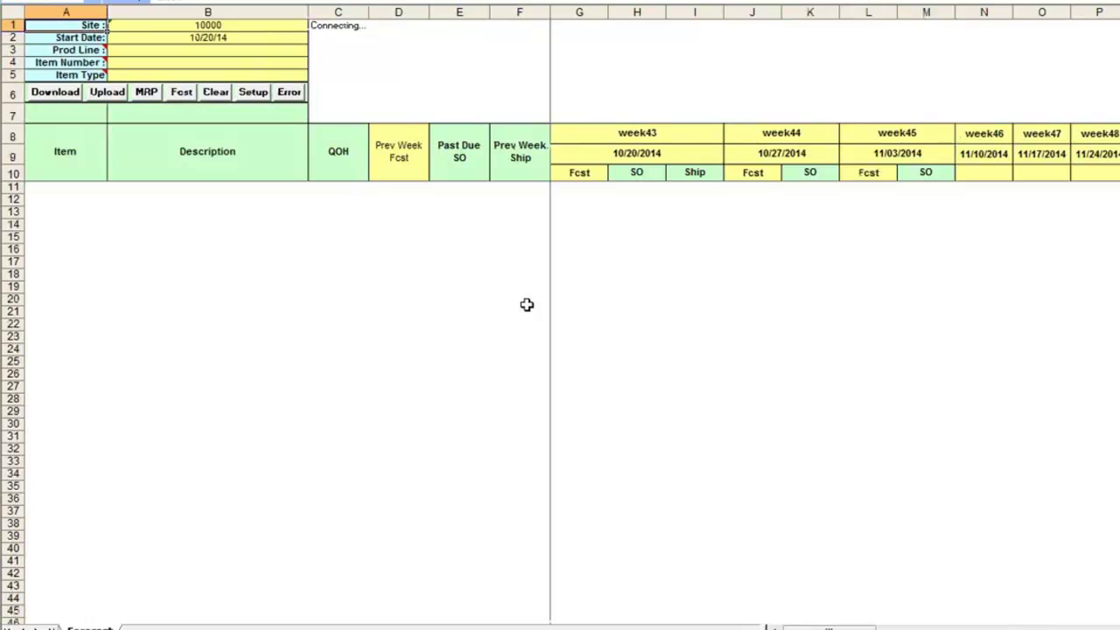
click(252, 97)
click(580, 367)
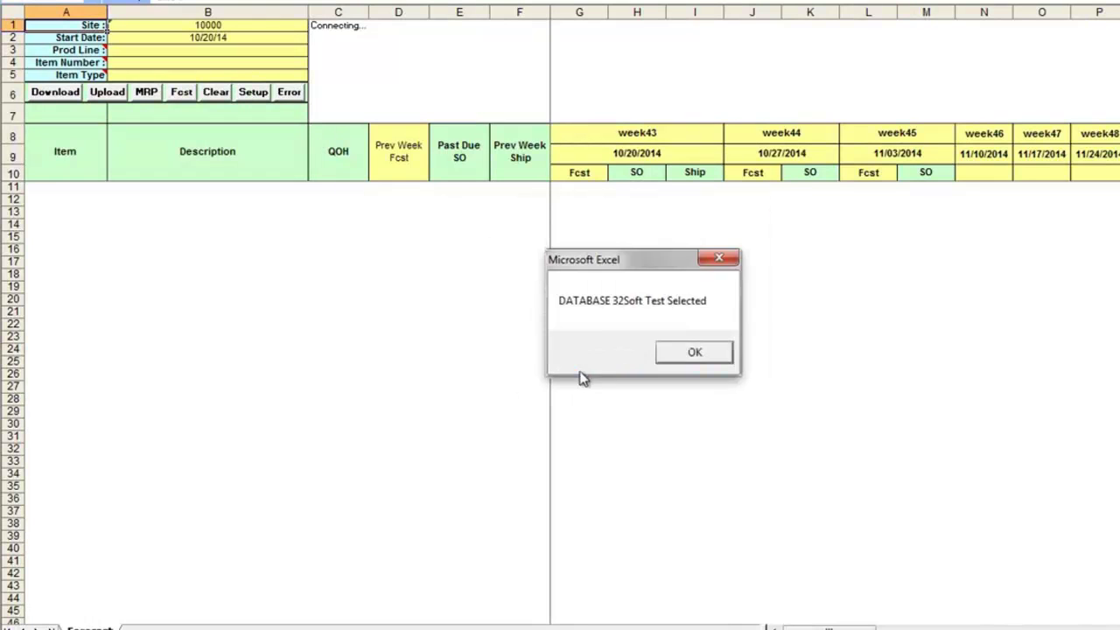
click(710, 360)
Download site 10000's weekly forecasts and review the 10/20/14 start date, QOH and week43 SO columns
click(53, 94)
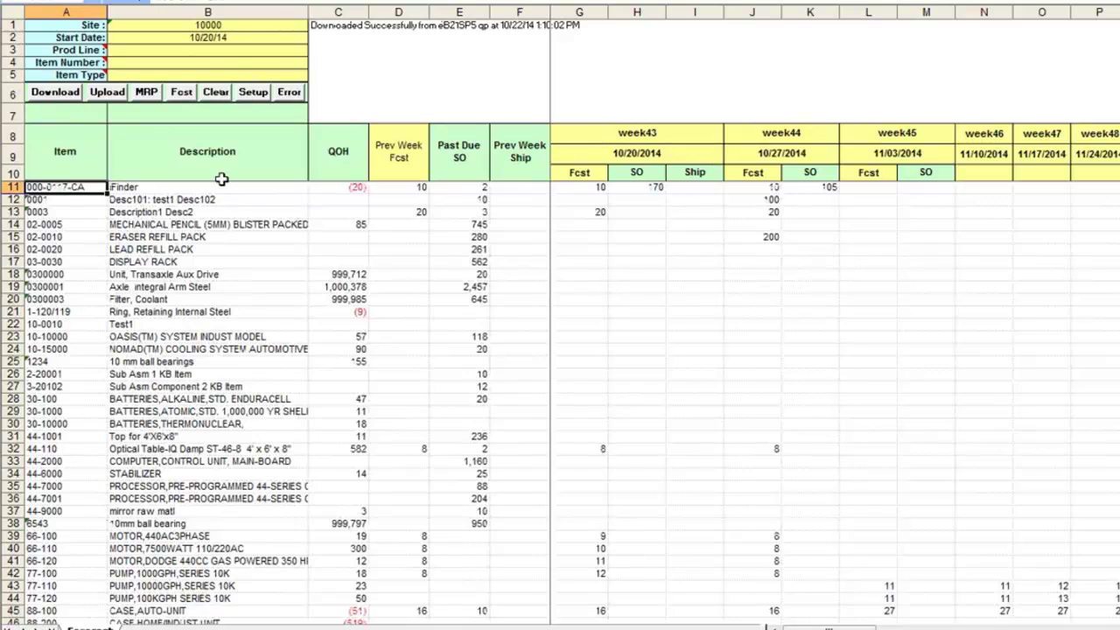
click(204, 37)
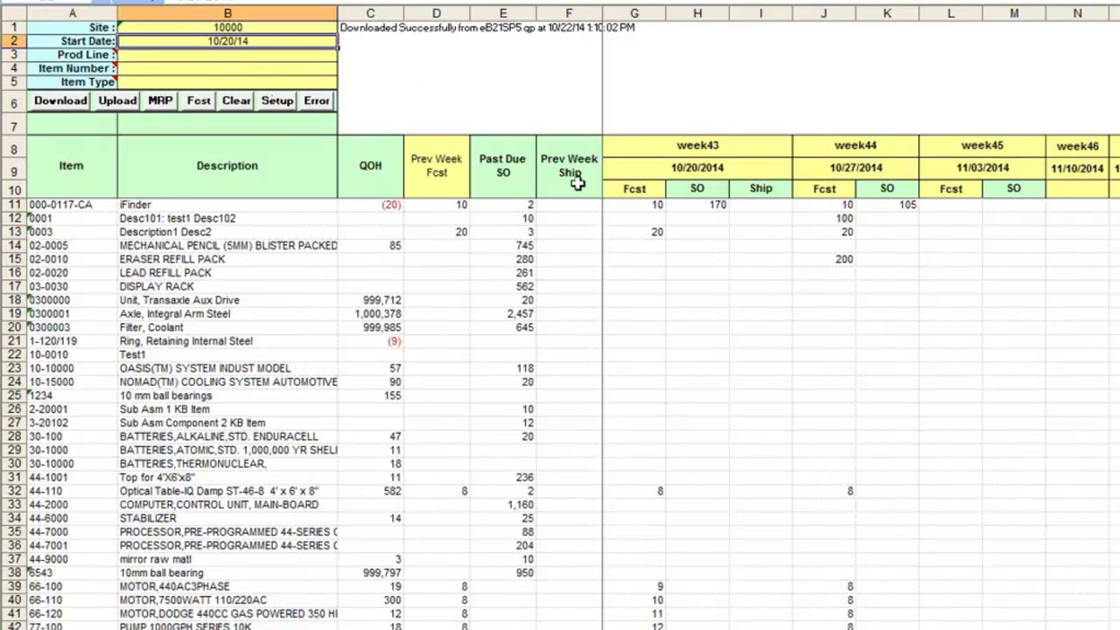
click(370, 170)
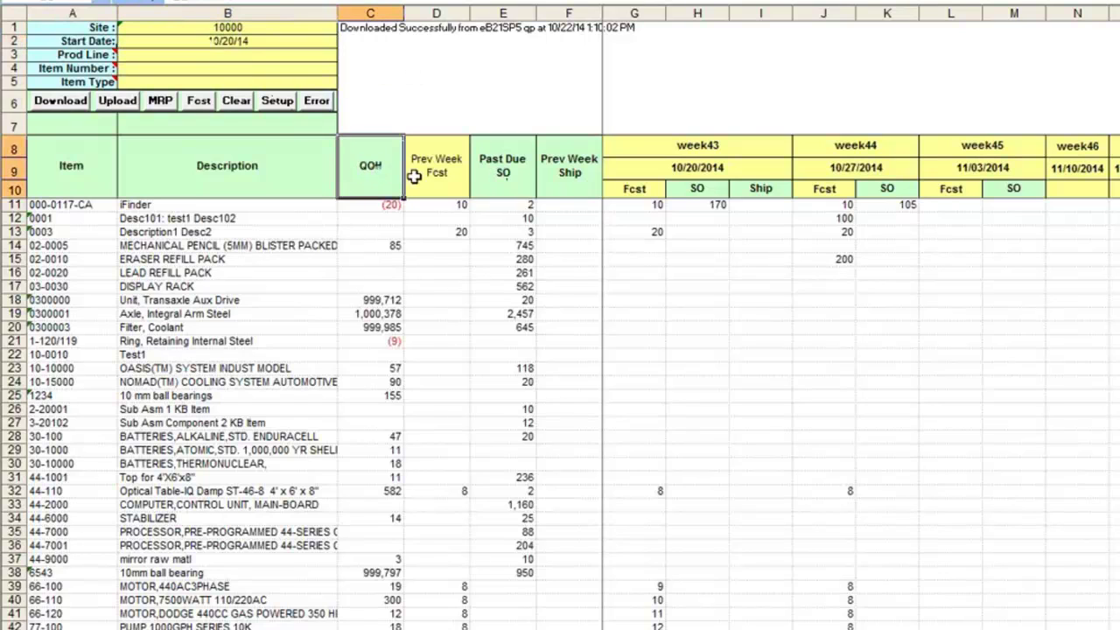
click(715, 190)
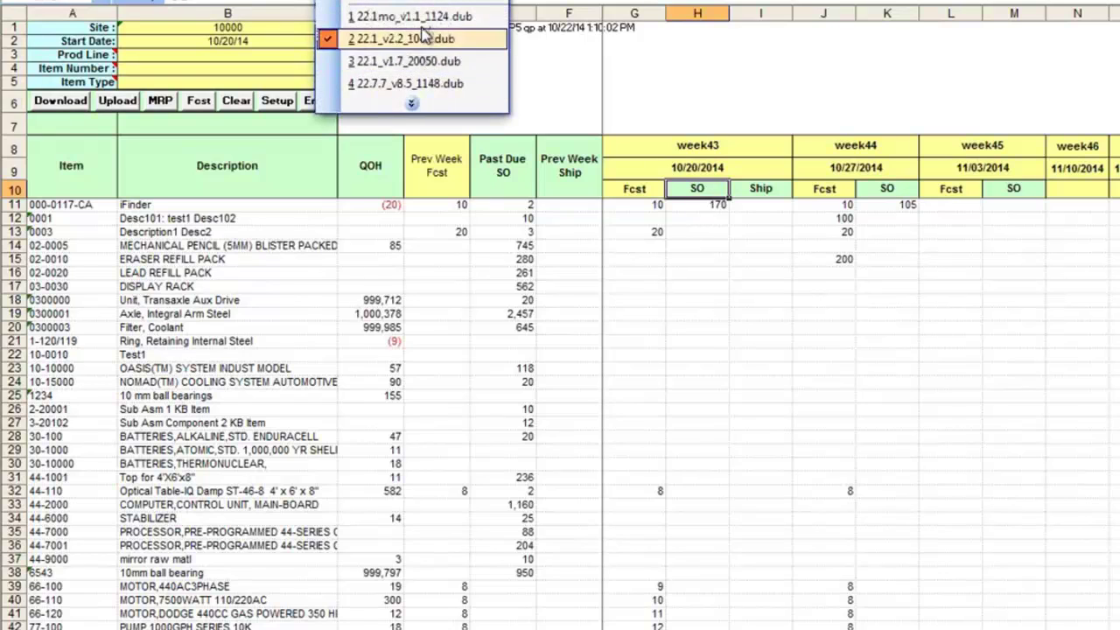
Open the monthly .dub loader, connect it to the Test database, and download the January–December 2014 quantities
click(376, 38)
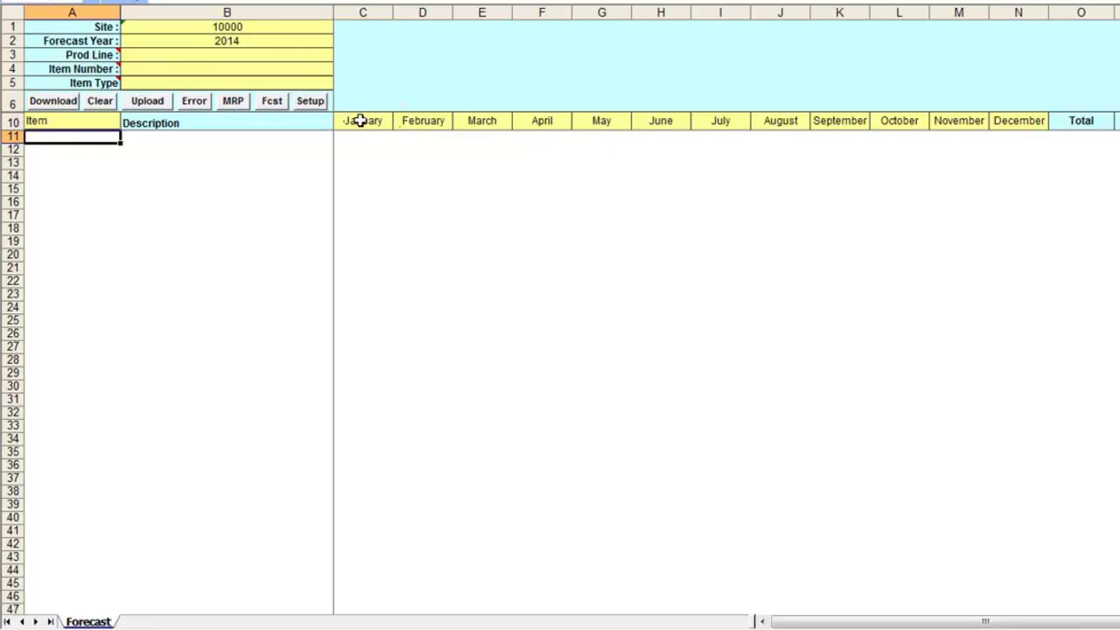
click(306, 103)
click(600, 263)
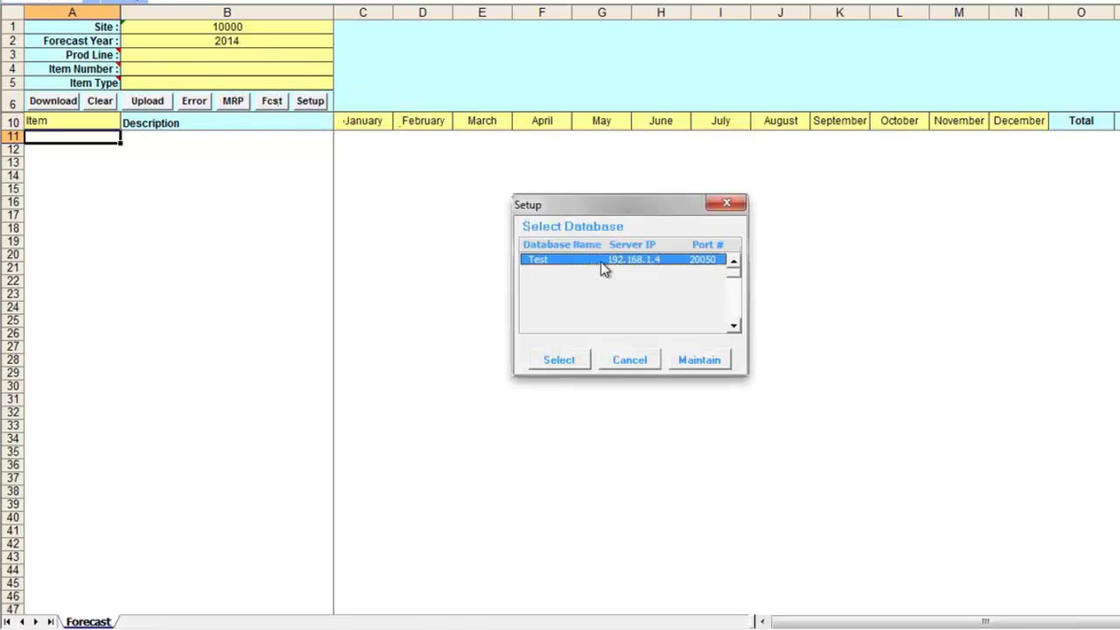
click(574, 357)
click(669, 347)
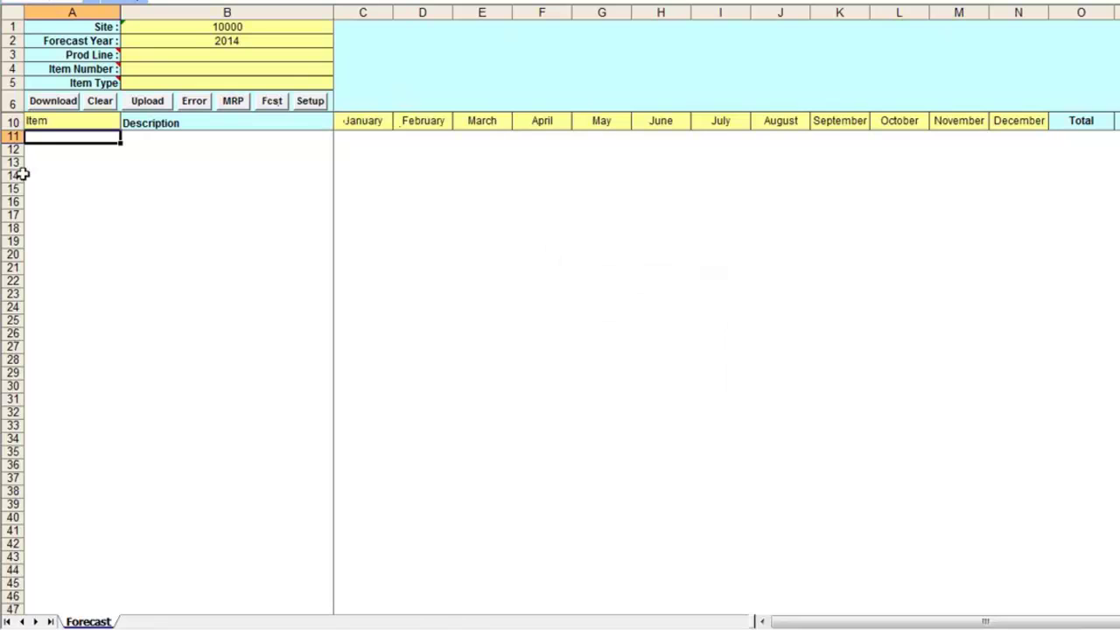
click(53, 101)
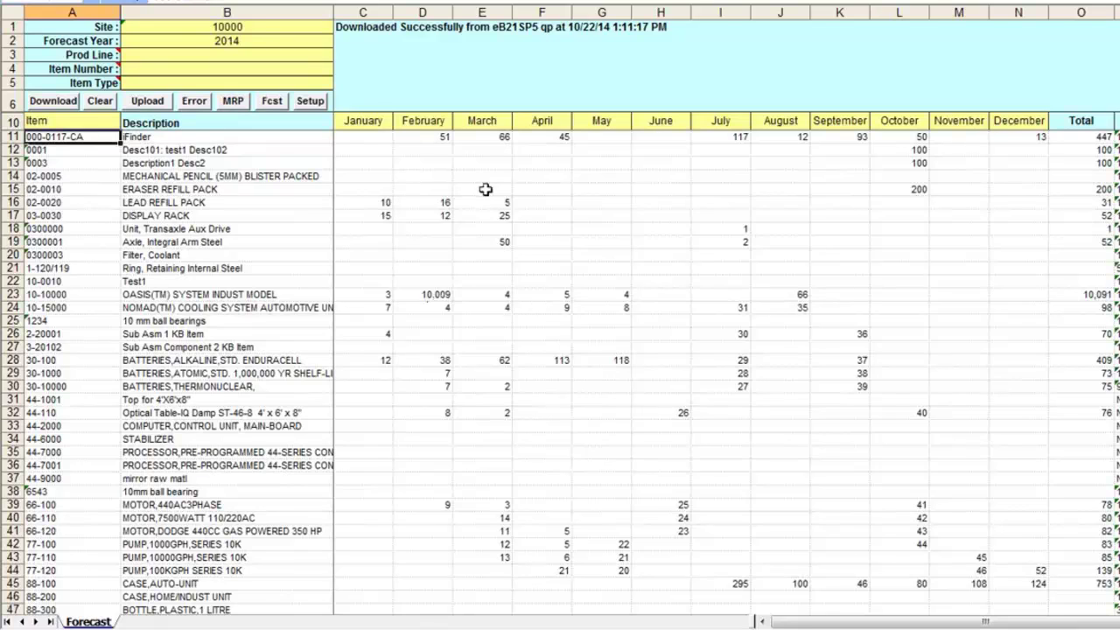
Review February (51) and March (66), set item 0001's October to 100, and upload to QAD
click(440, 140)
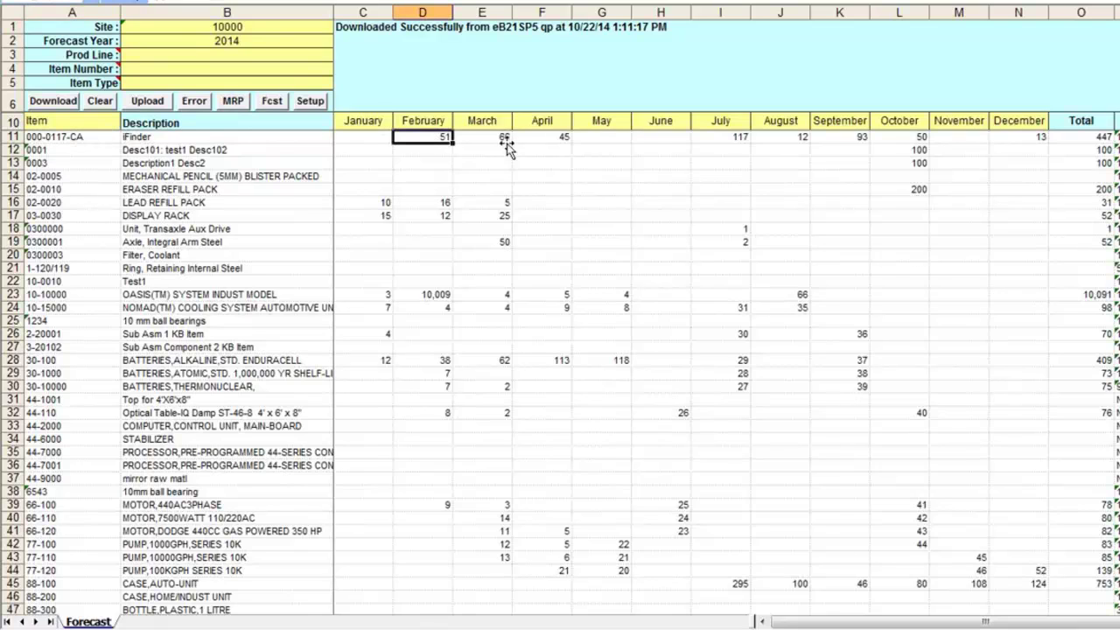
click(505, 140)
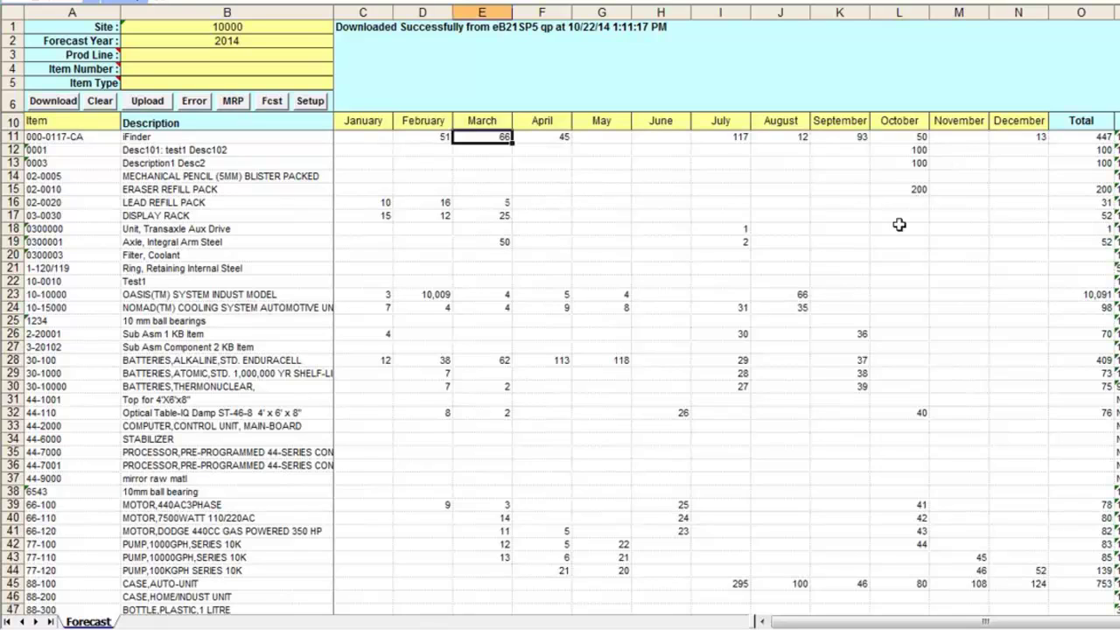
click(916, 150)
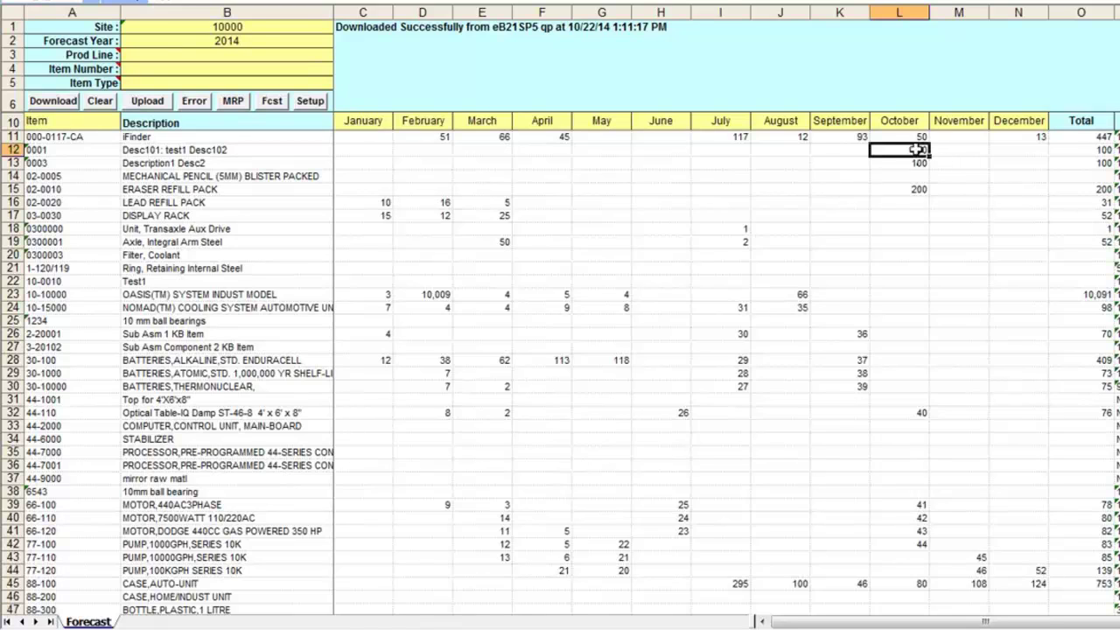
click(149, 103)
Page through item 0001's forecast inquiry to weeks 29–52, then close the QAD output
click(272, 102)
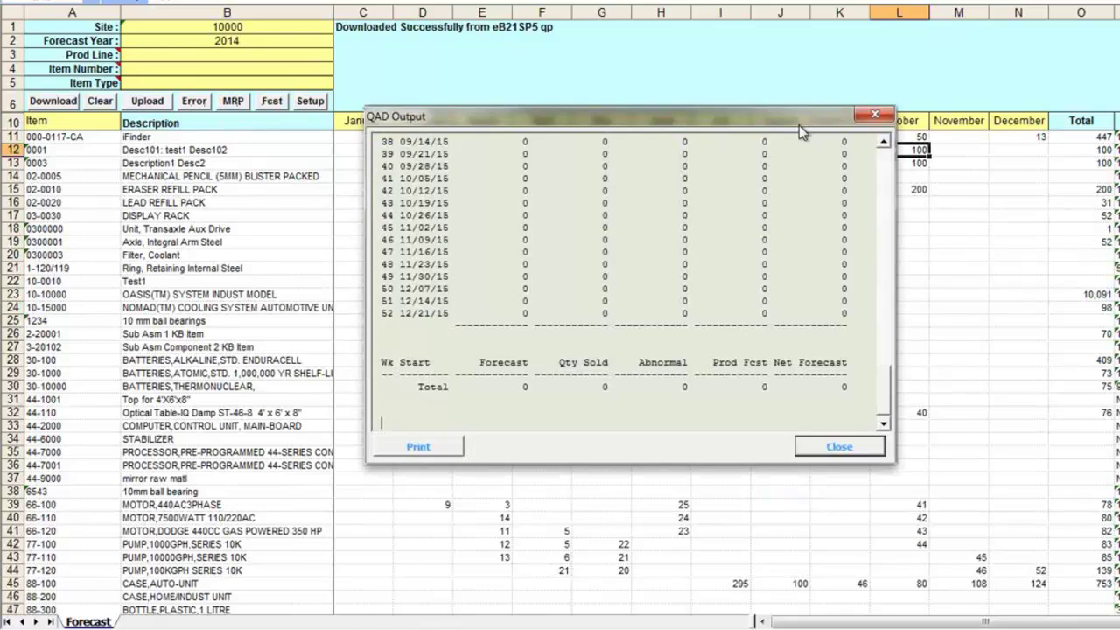
drag(798, 125, 819, 219)
click(906, 280)
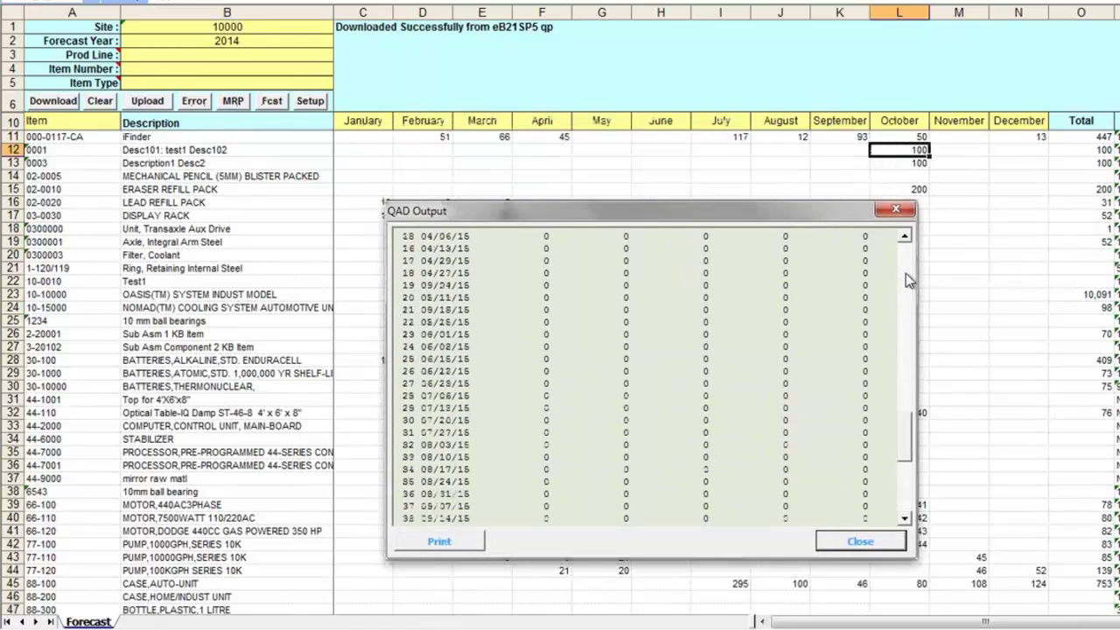
click(906, 280)
click(903, 269)
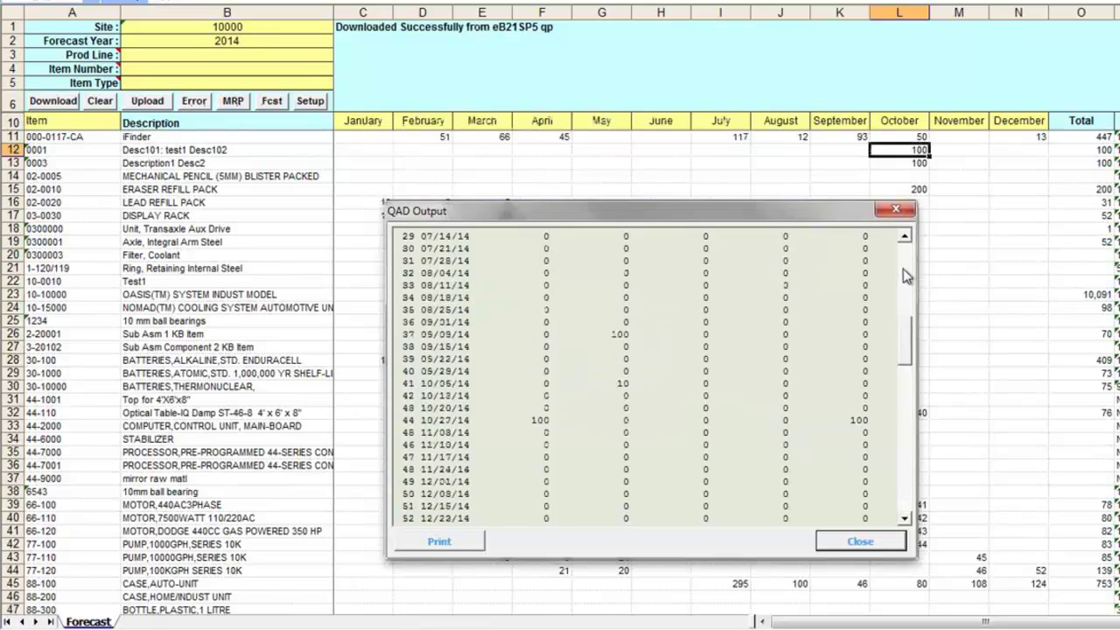
click(903, 269)
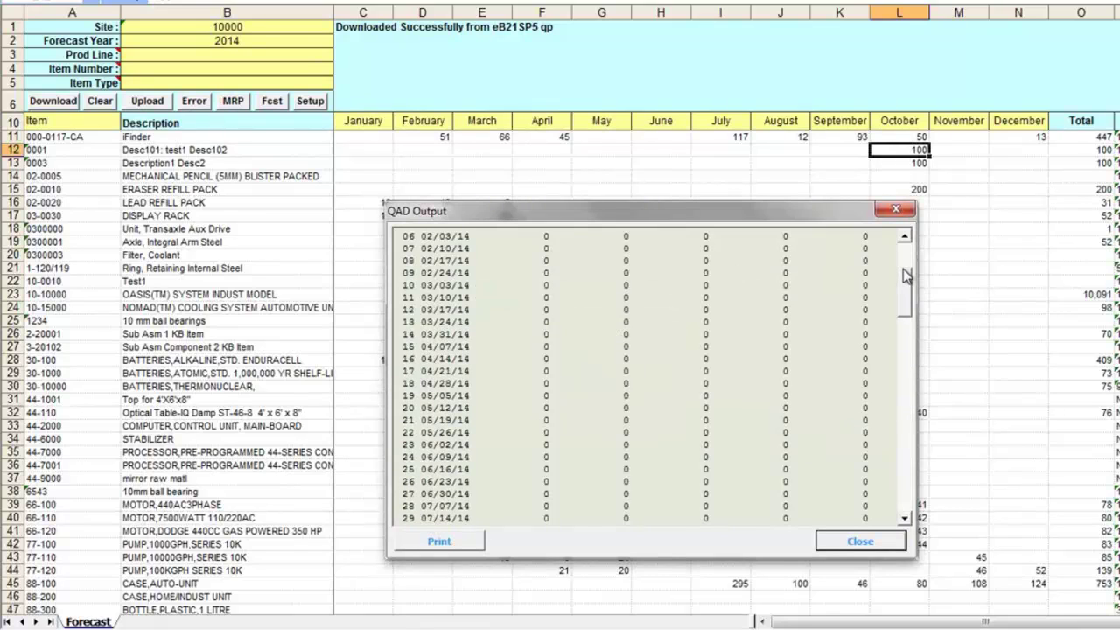
click(910, 484)
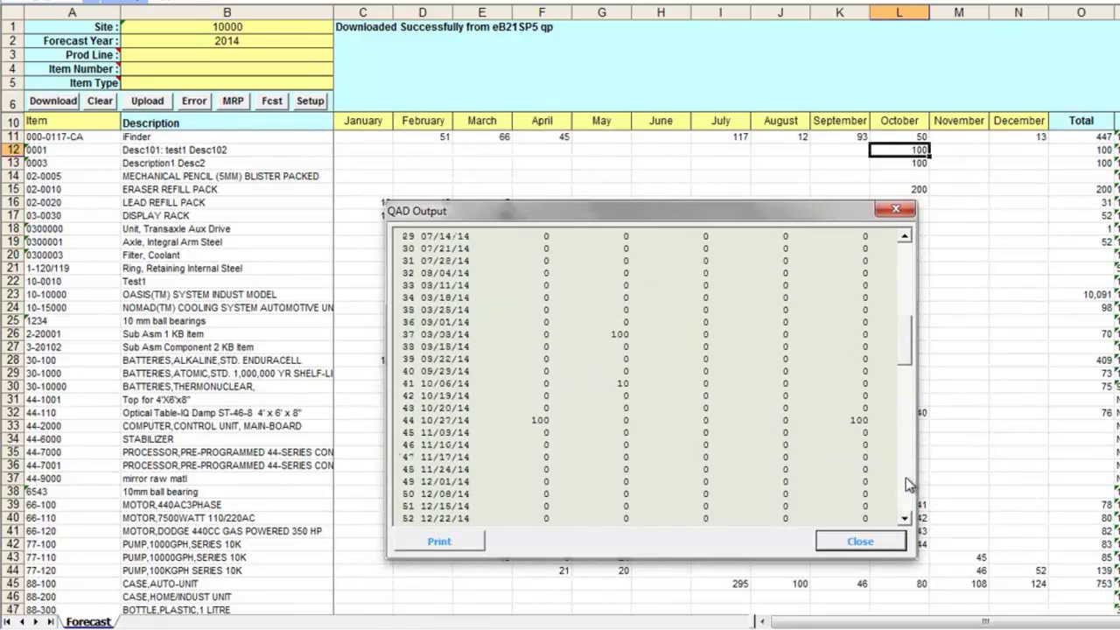
click(857, 542)
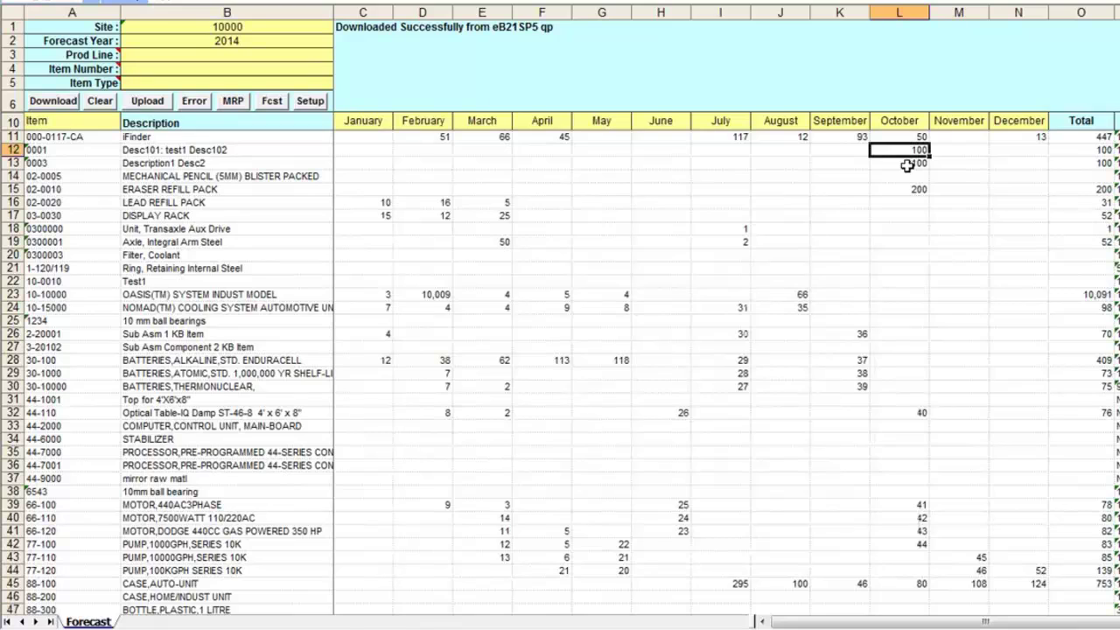
Enter 200 as the Display Rack October quantity in L17 and upload the monthly forecast to QAD
click(912, 219)
text(2)
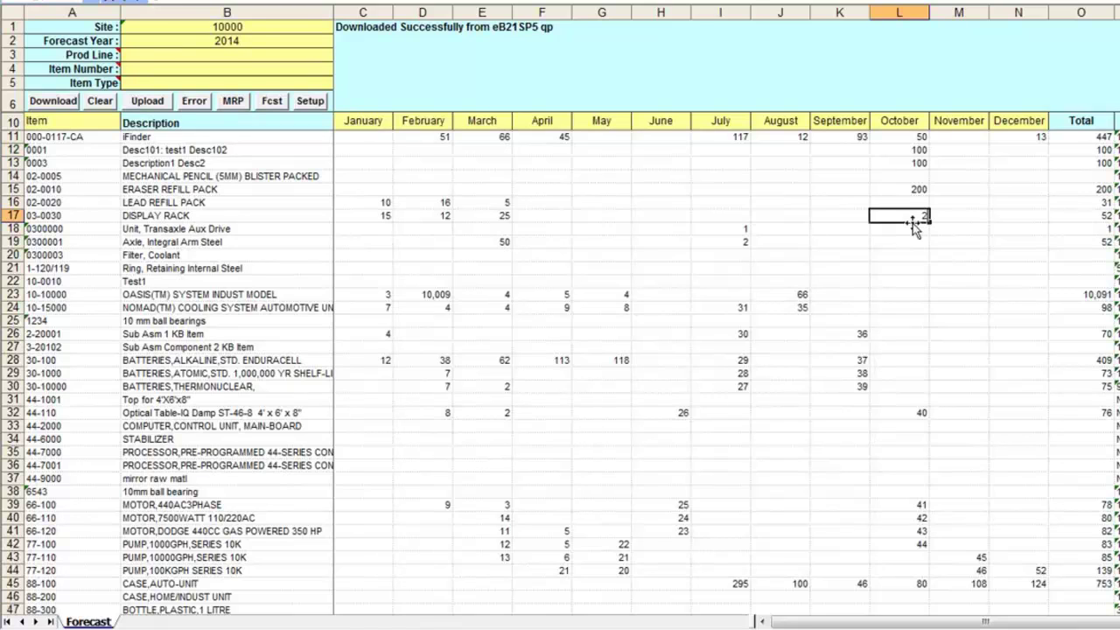
text(00)
key(Return)
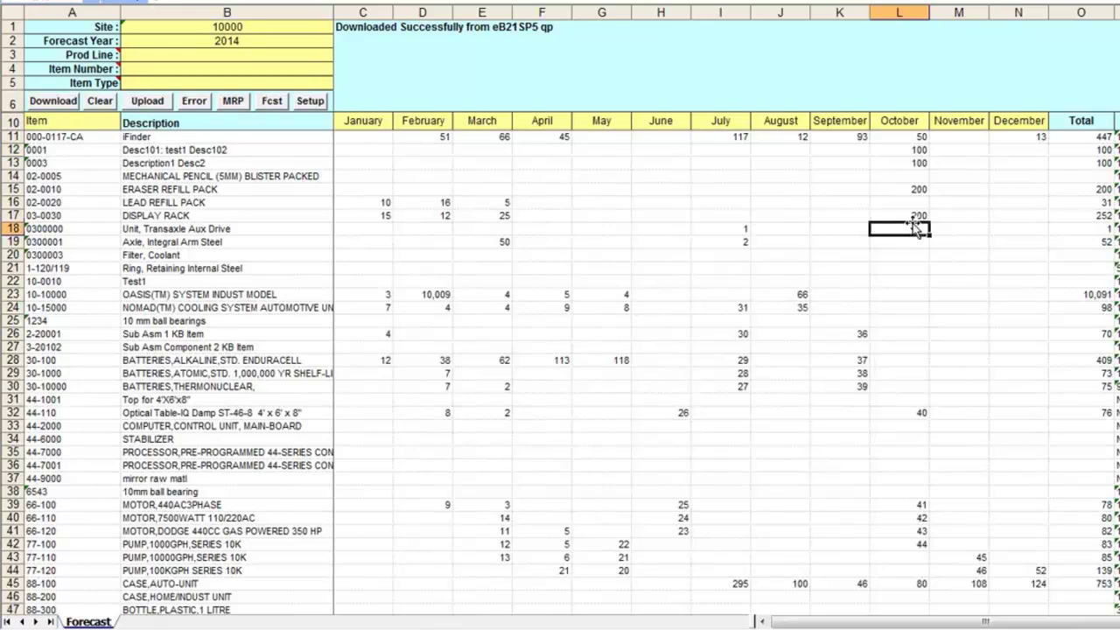
click(909, 217)
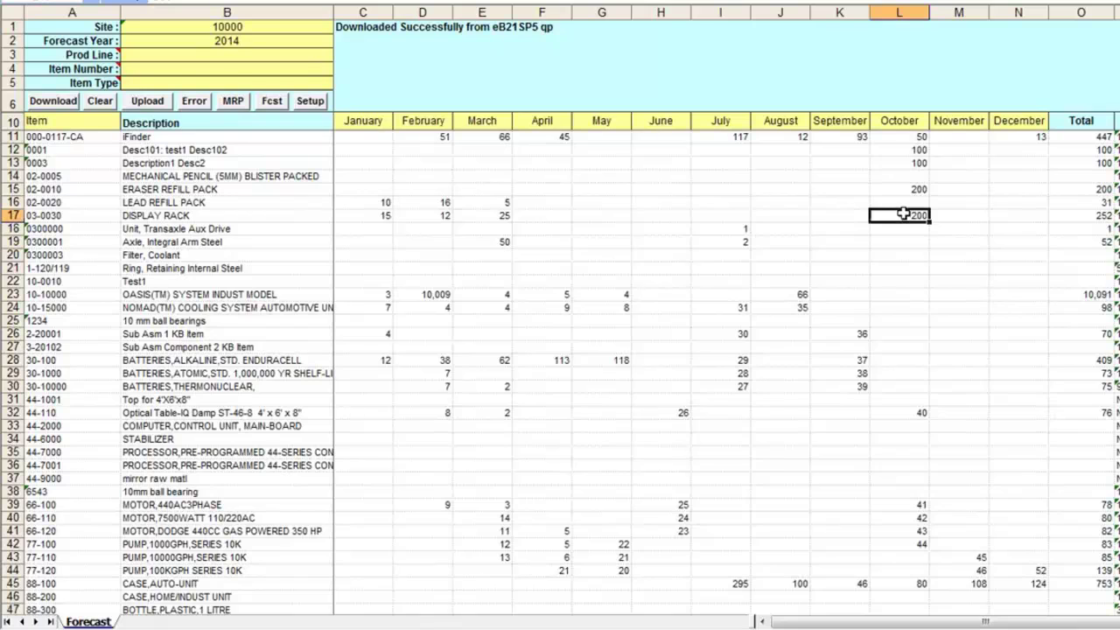
click(147, 102)
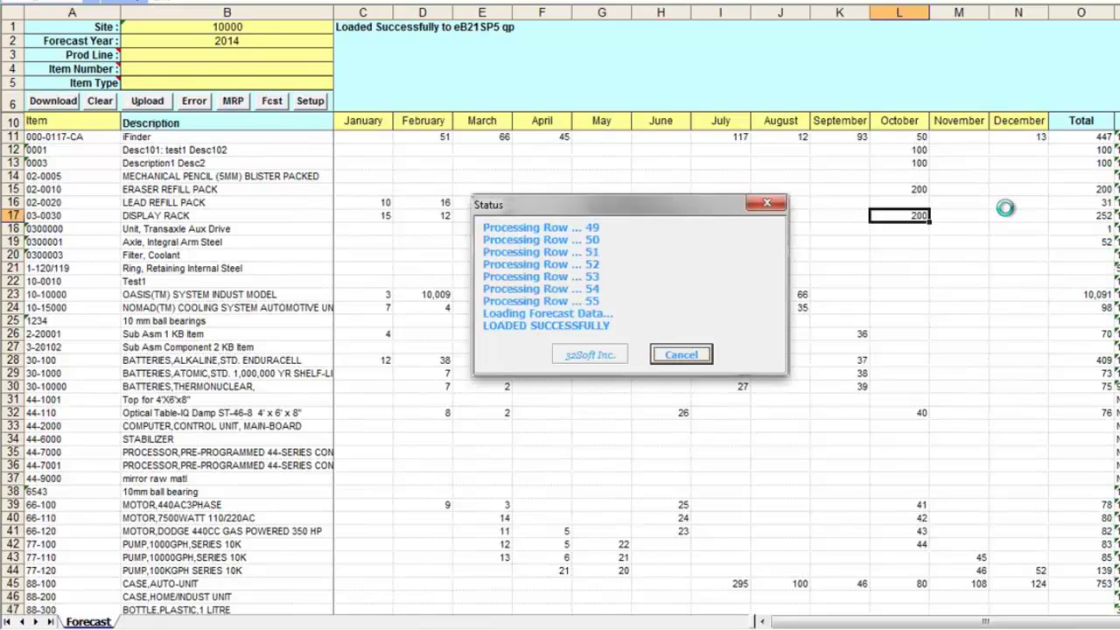
click(685, 356)
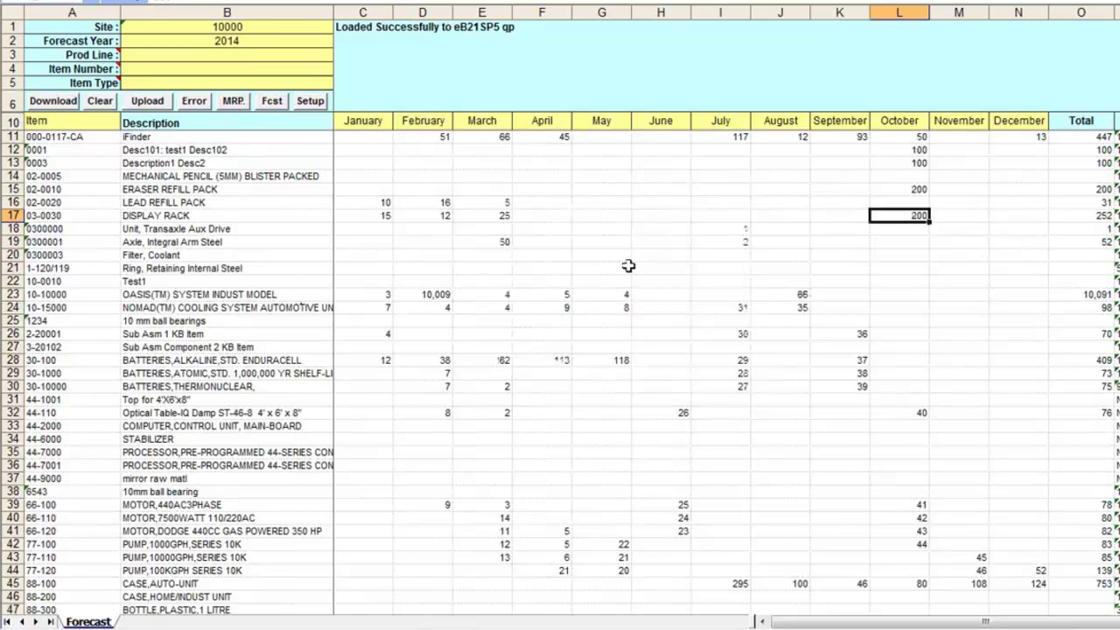
Re-download the forecast, check that weeks 40–44 show 40 each, and close the QAD output
click(272, 100)
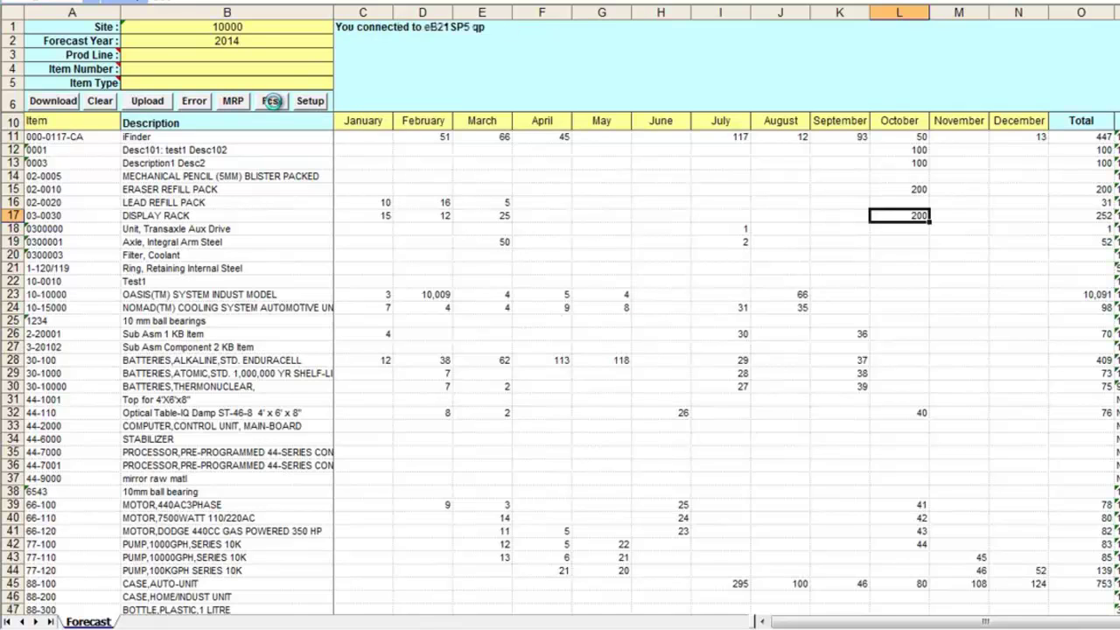
click(886, 190)
click(885, 191)
click(886, 191)
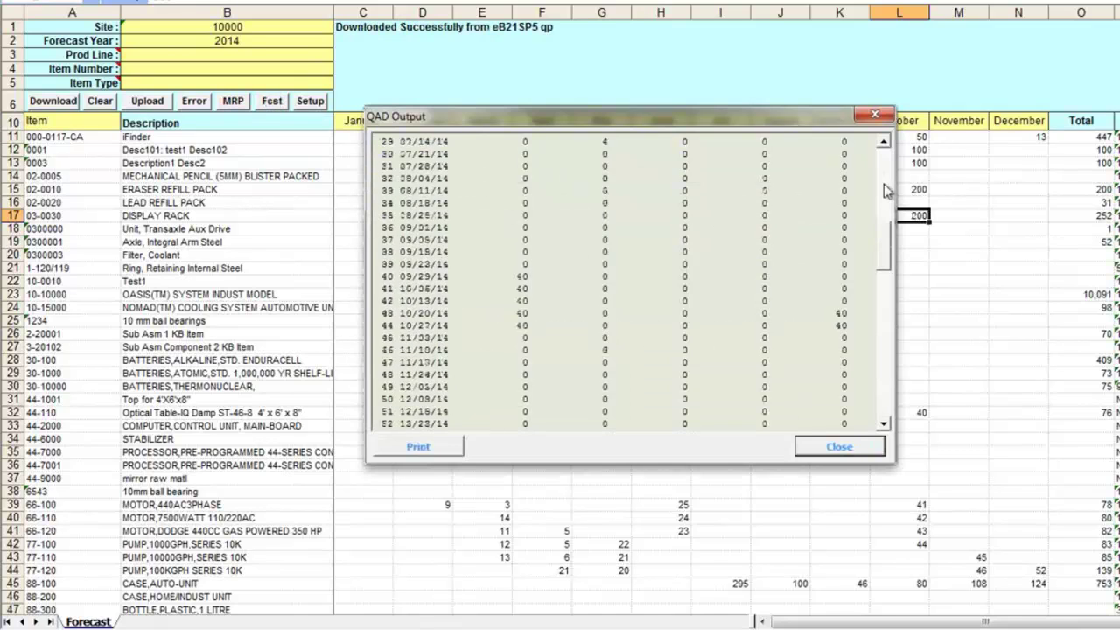
double_click(388, 276)
drag(407, 276, 857, 335)
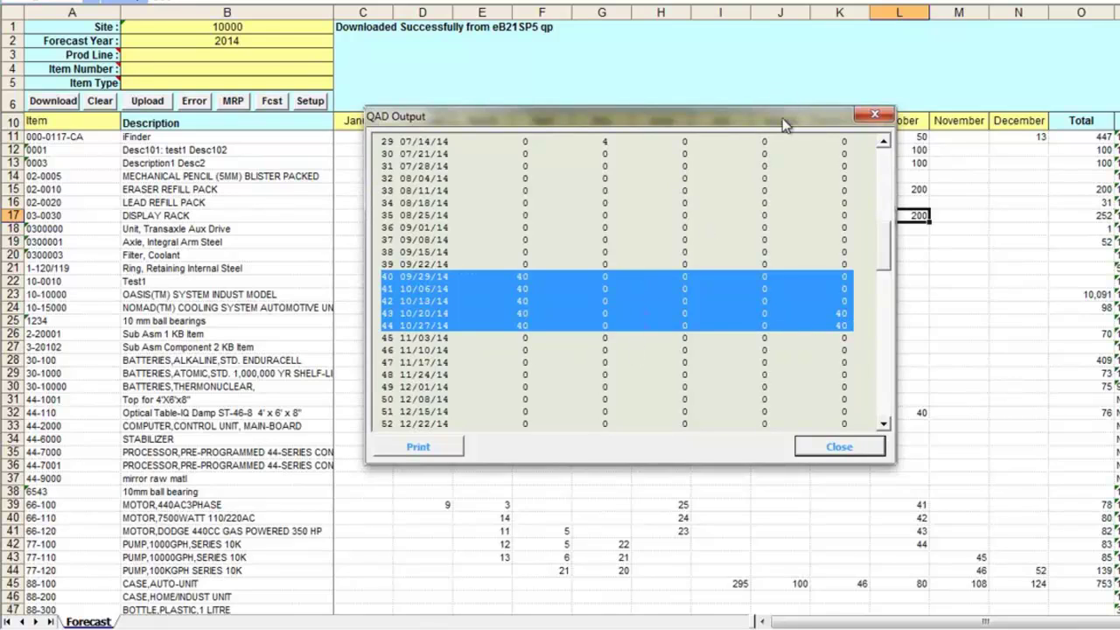
drag(781, 121, 573, 213)
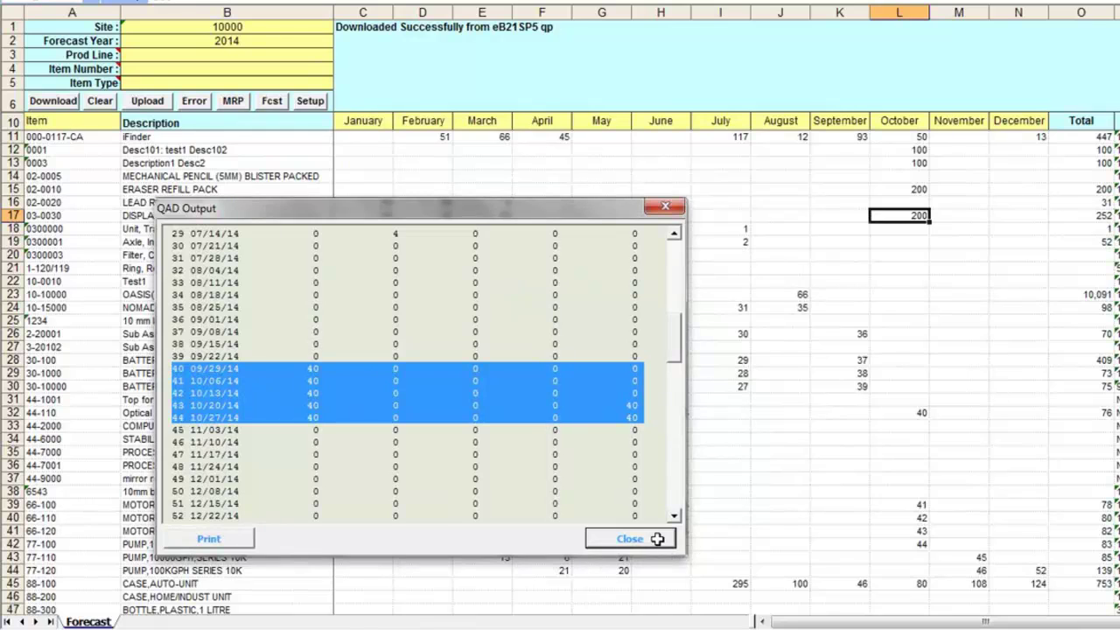
click(629, 538)
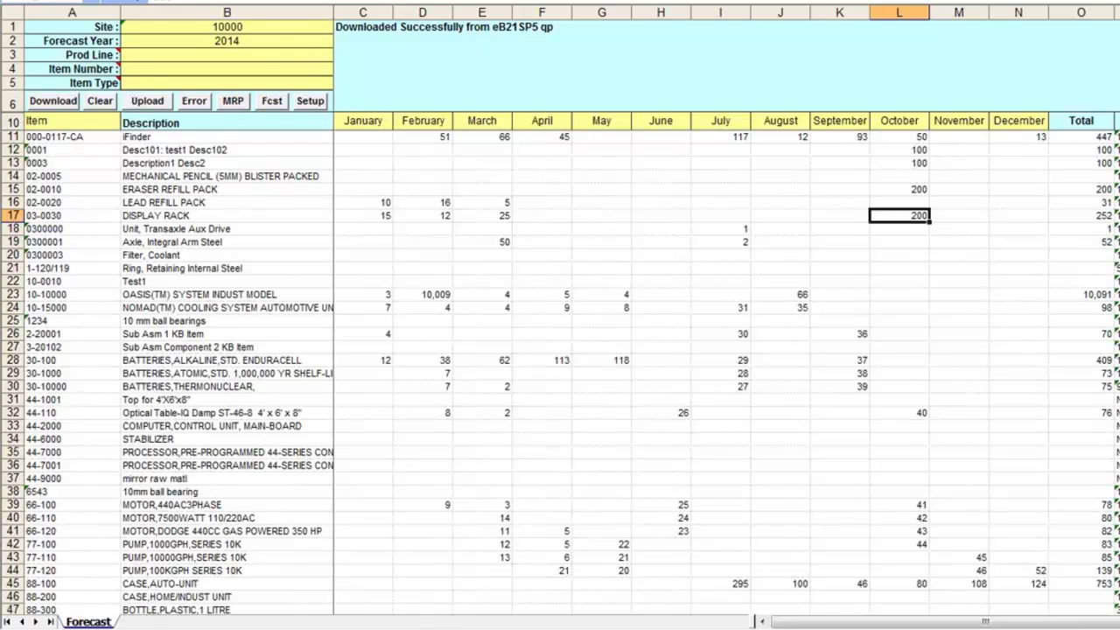
Open the 22.7.7_v8.5_1148.dub loader, connect to the TEST database, and download forecast FCST1 for 2014
click(297, 0)
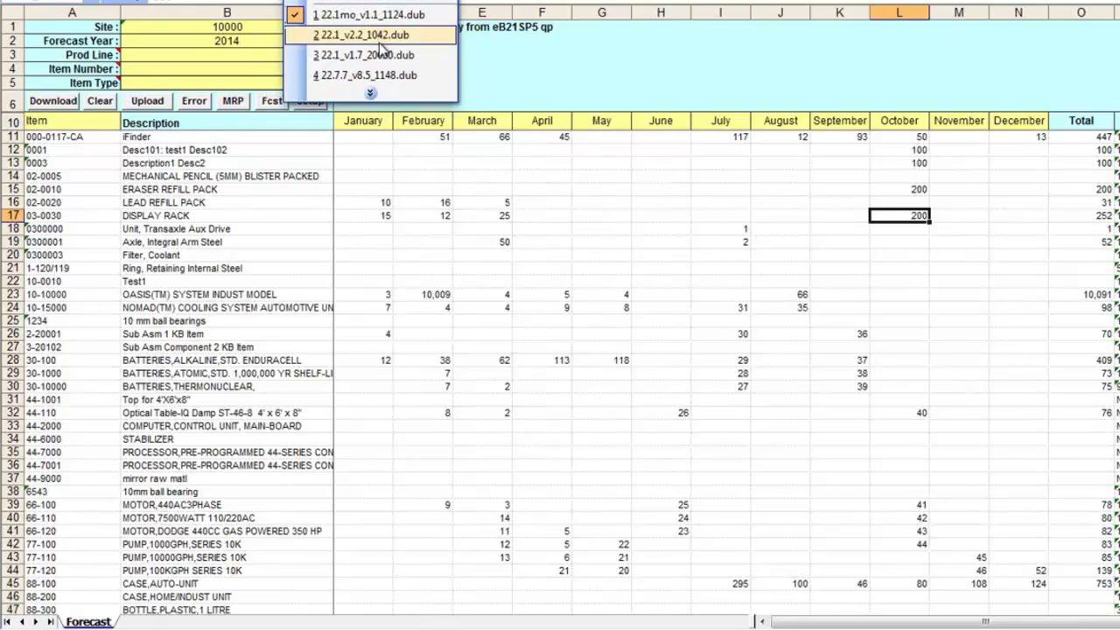
click(382, 74)
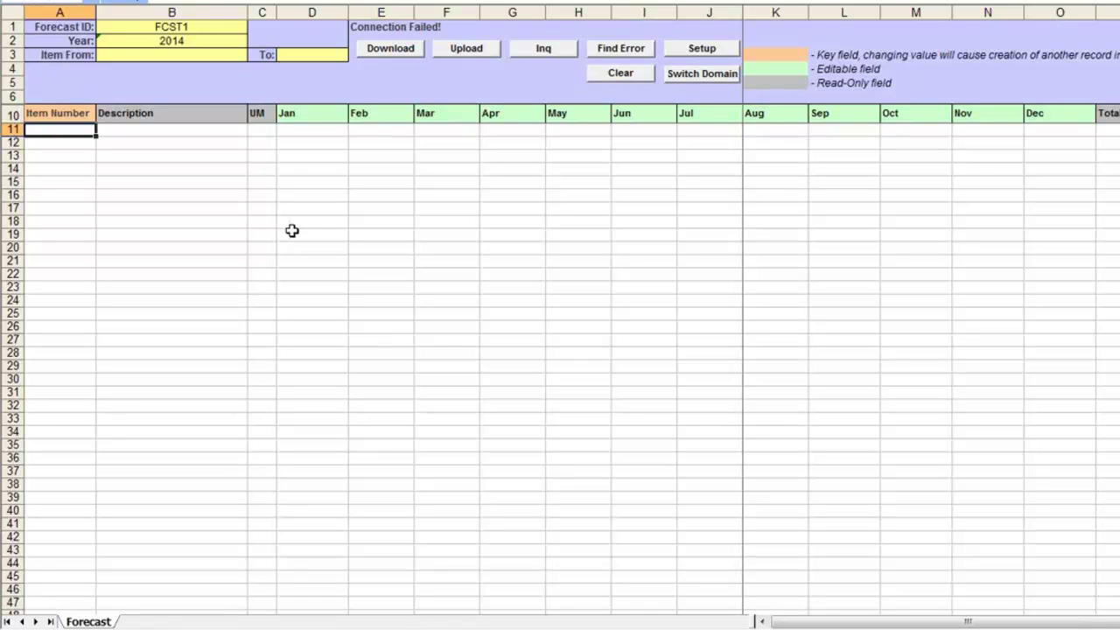
click(699, 51)
click(599, 260)
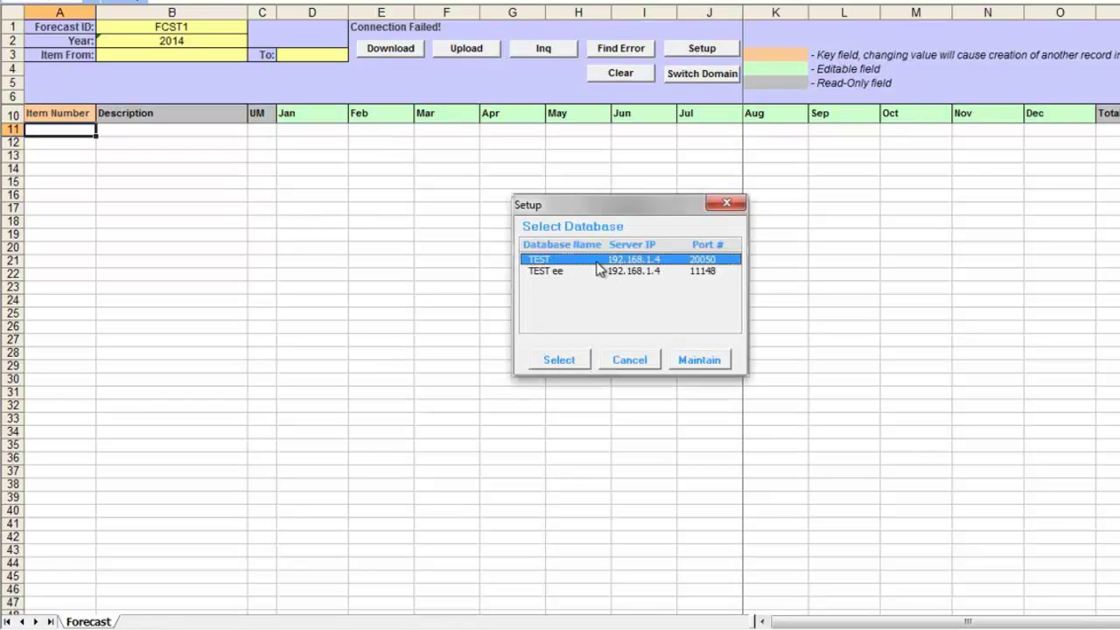
click(560, 359)
click(679, 351)
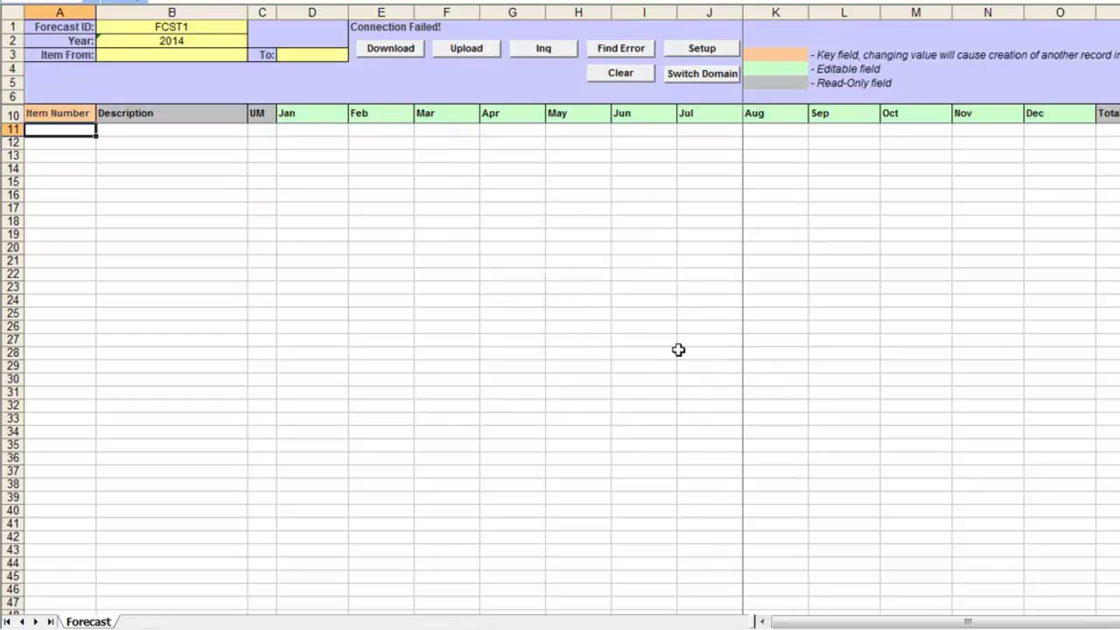
click(392, 51)
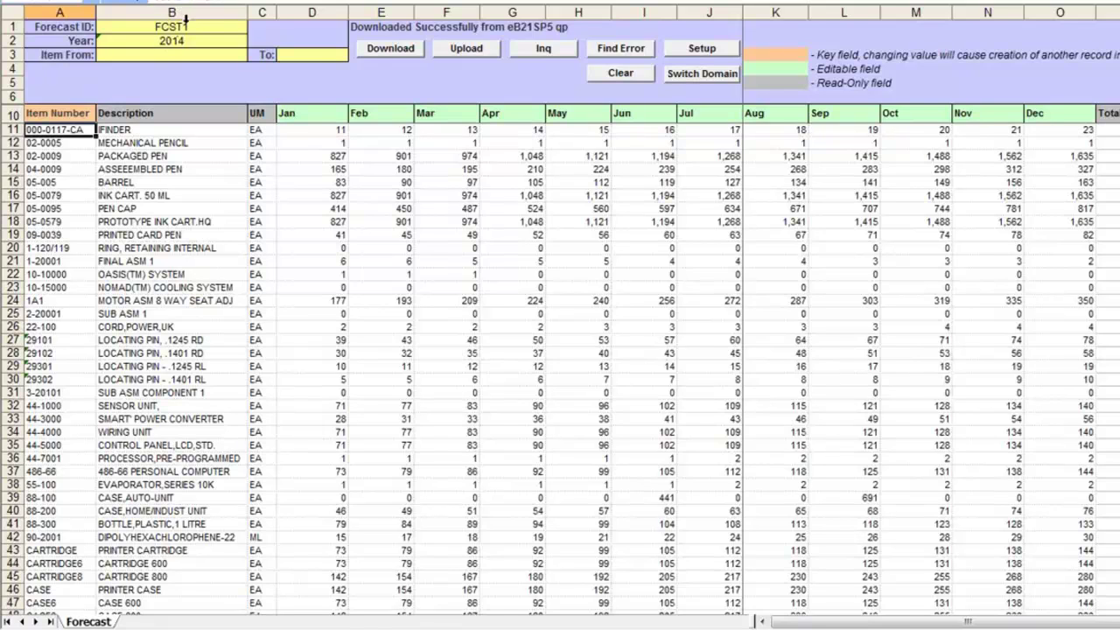
click(193, 31)
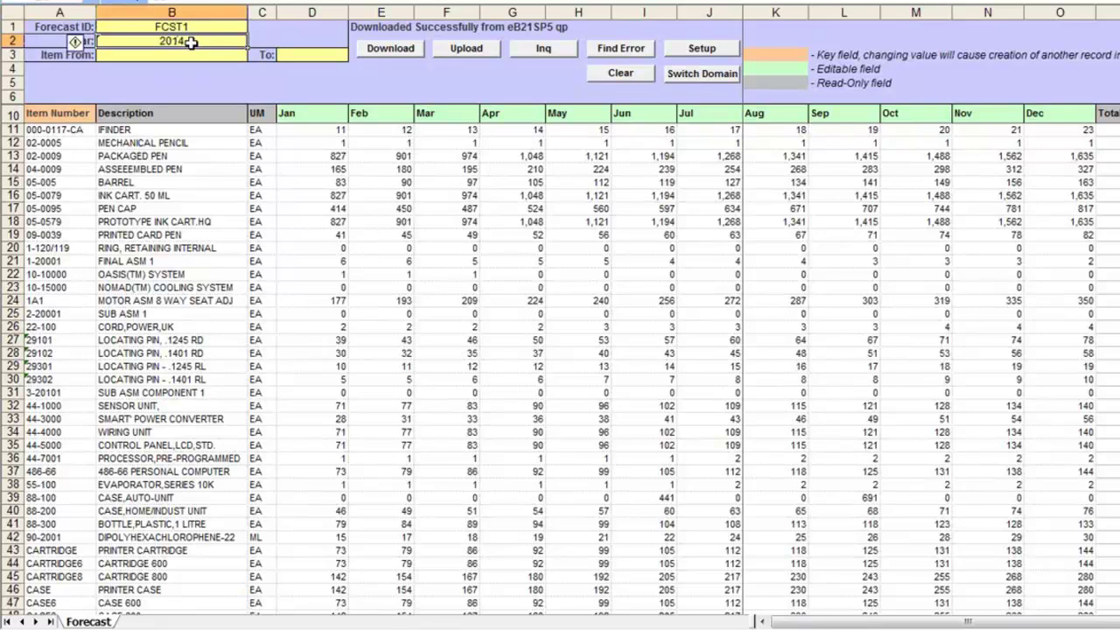
click(160, 157)
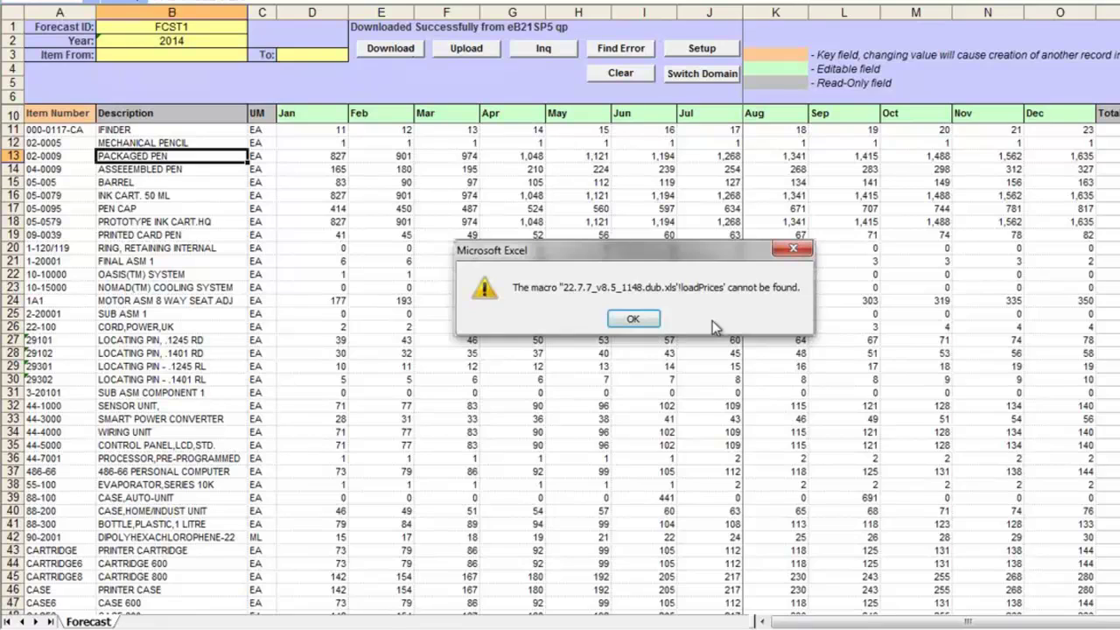
click(647, 320)
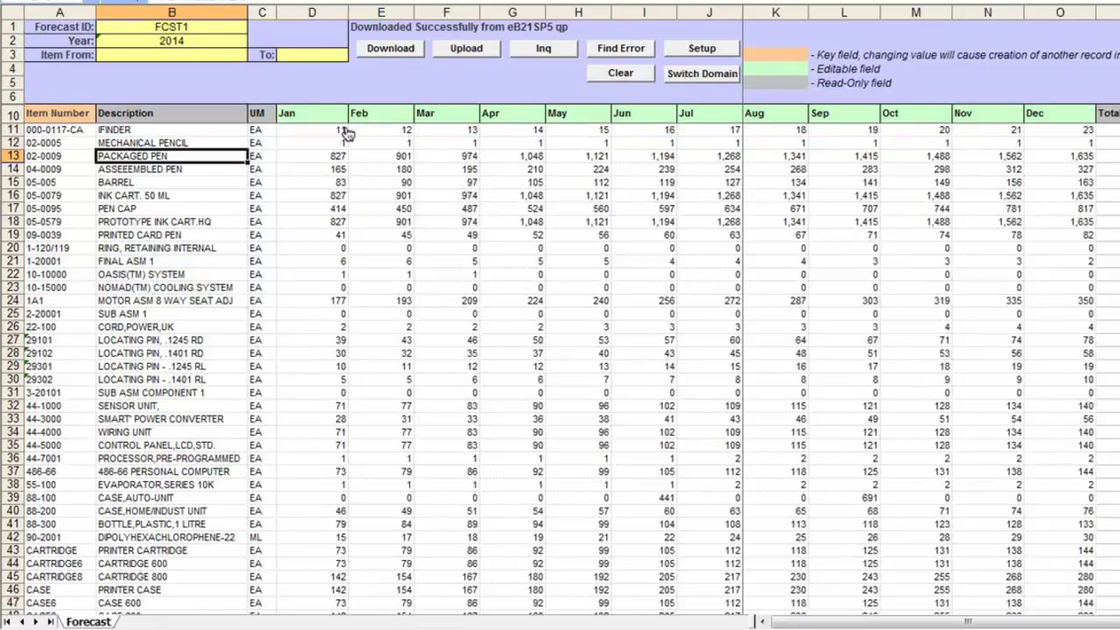
Cycle through the running-applications switcher to leave Excel for PowerPoint
key(super+Tab)
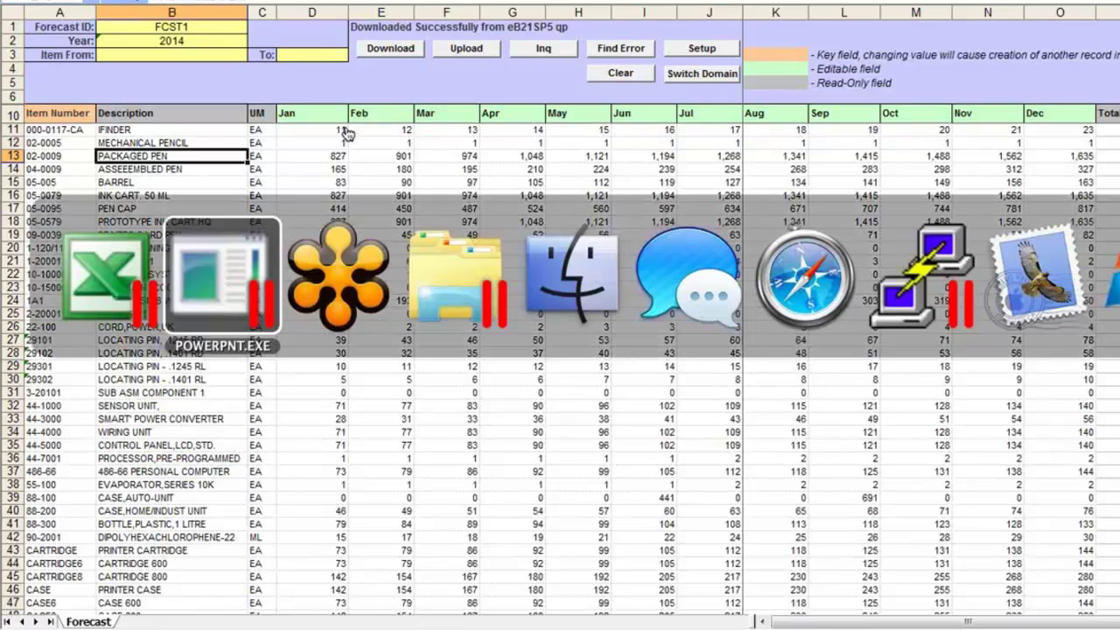
key(super+Tab)
key(super+Tab)
key(super+Tab)
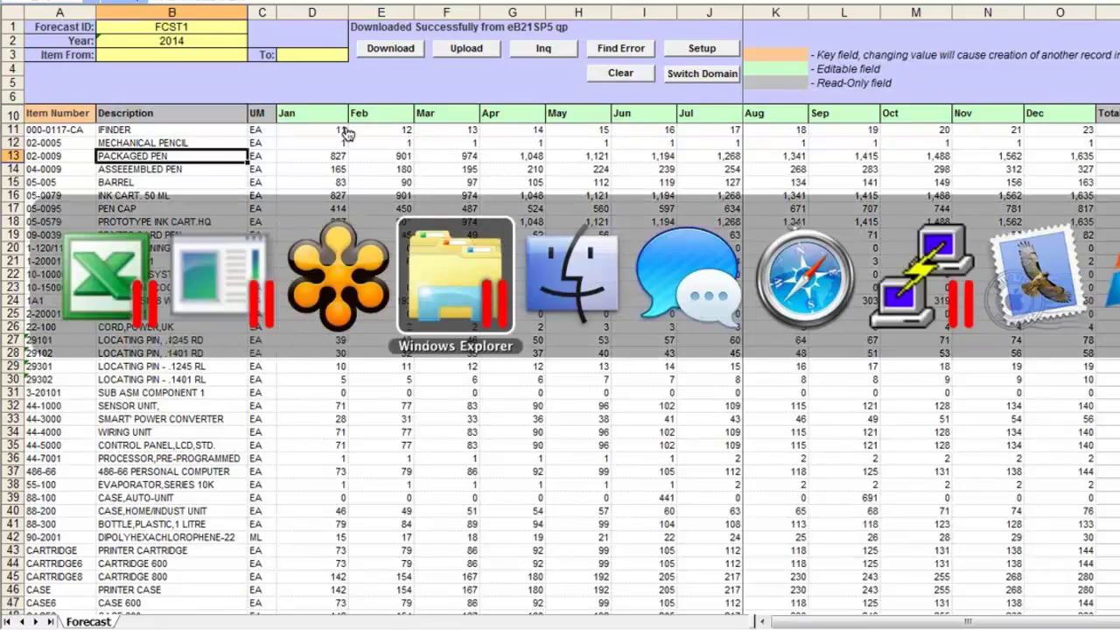
key(super+shift+Tab)
key(super+shift+Tab)
key(super+shift+Tab)
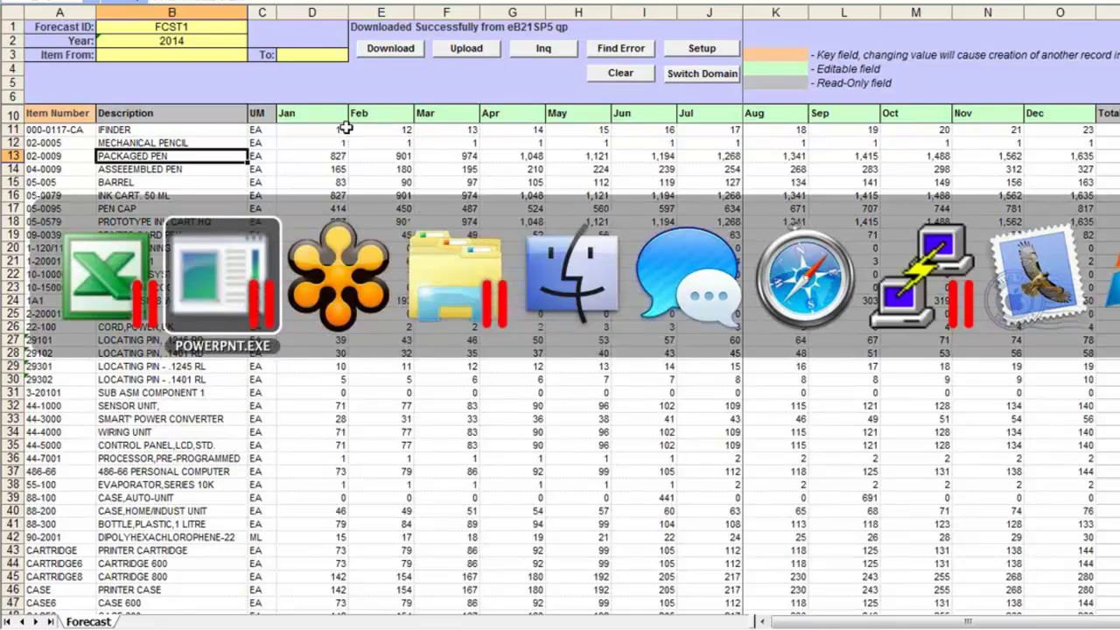